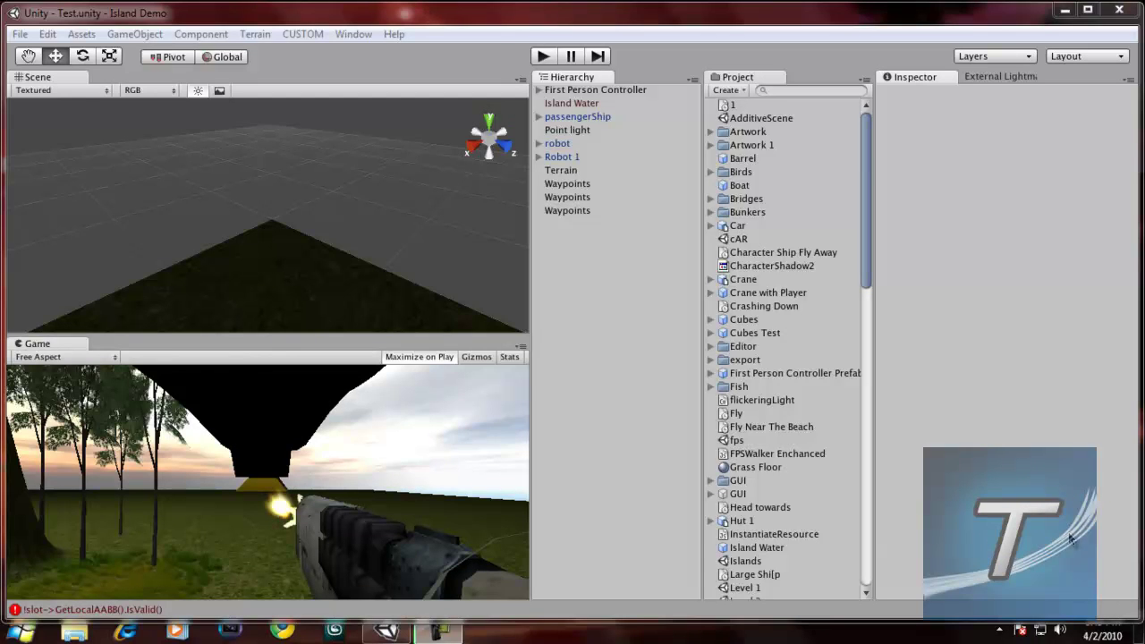
- Move the First Person Controller along Z to about 146.93 and lower it to about 9.57 on Y
{"action": "left_click", "coordinate": [621, 91]}
{"action": "key", "text": "f"}
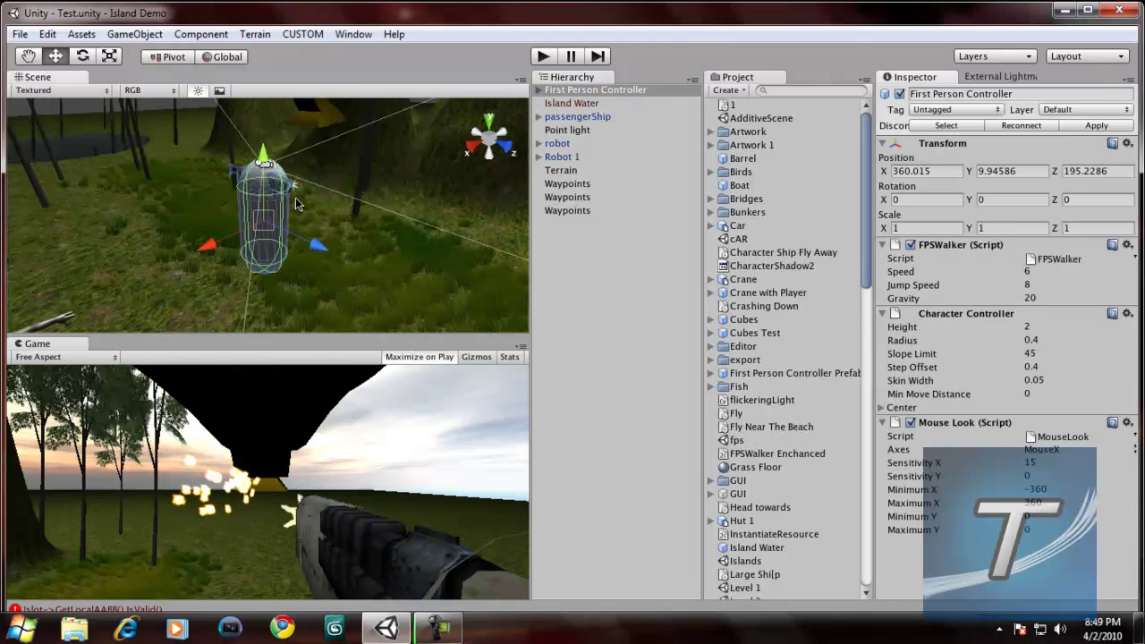
{"action": "right_click_drag", "start_coordinate": [241, 193], "coordinate": [343, 214]}
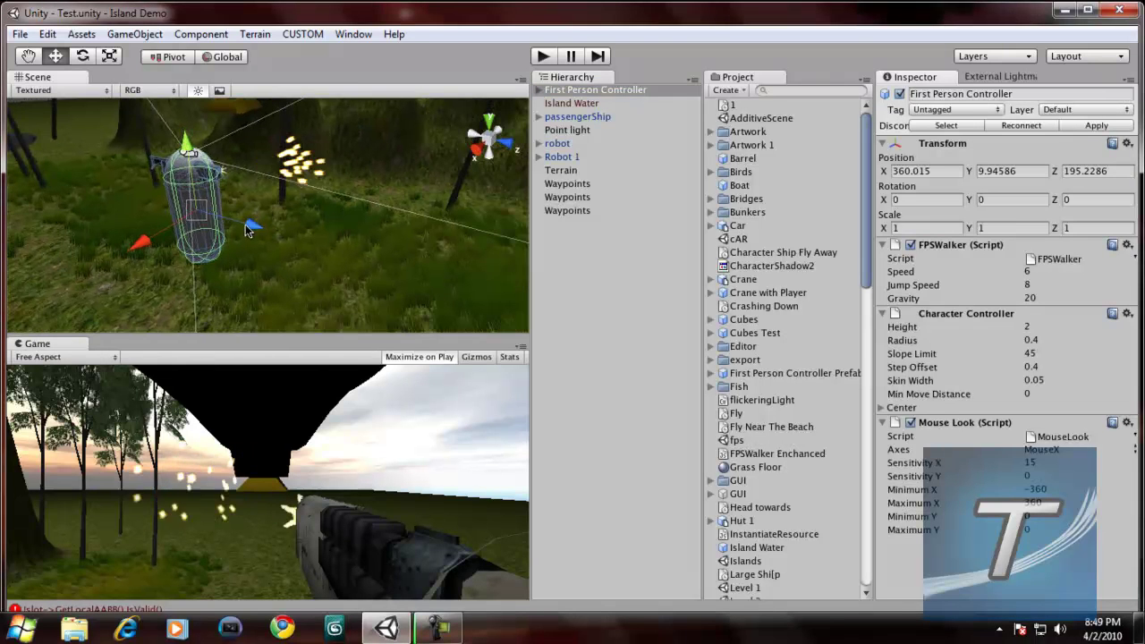
{"action": "left_click_drag", "start_coordinate": [247, 225], "coordinate": [45, 185]}
{"action": "key", "text": "f"}
{"action": "right_click_drag", "start_coordinate": [352, 252], "coordinate": [38, 214]}
{"action": "left_click_drag", "start_coordinate": [38, 212], "coordinate": [323, 268], "text": "alt"}
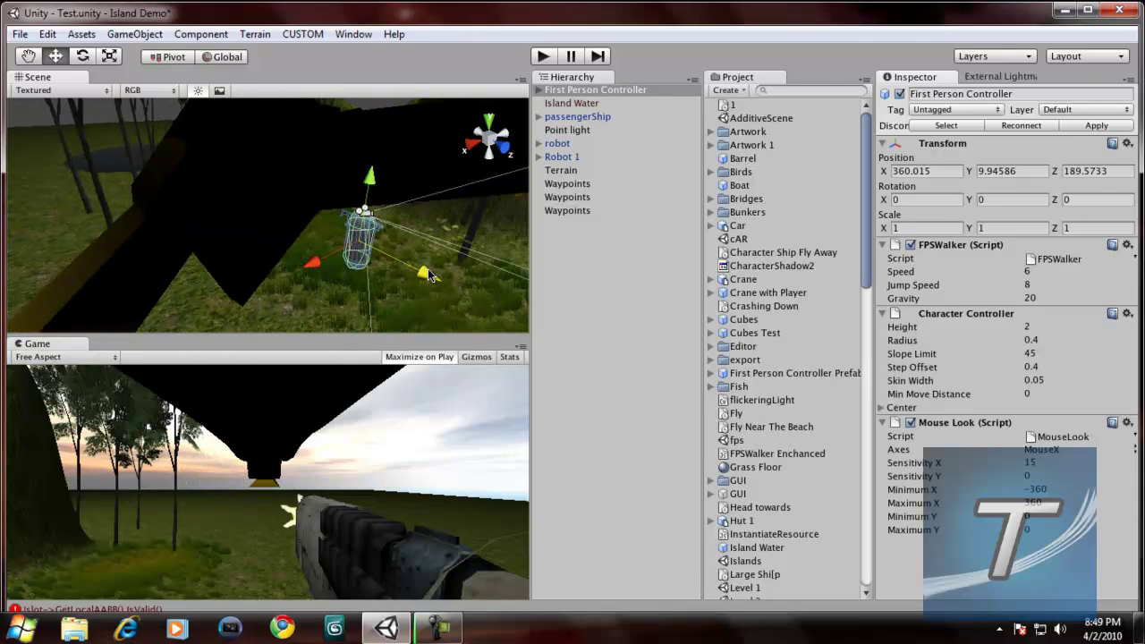
{"action": "left_click_drag", "start_coordinate": [428, 270], "coordinate": [152, 154]}
{"action": "key", "text": "f"}
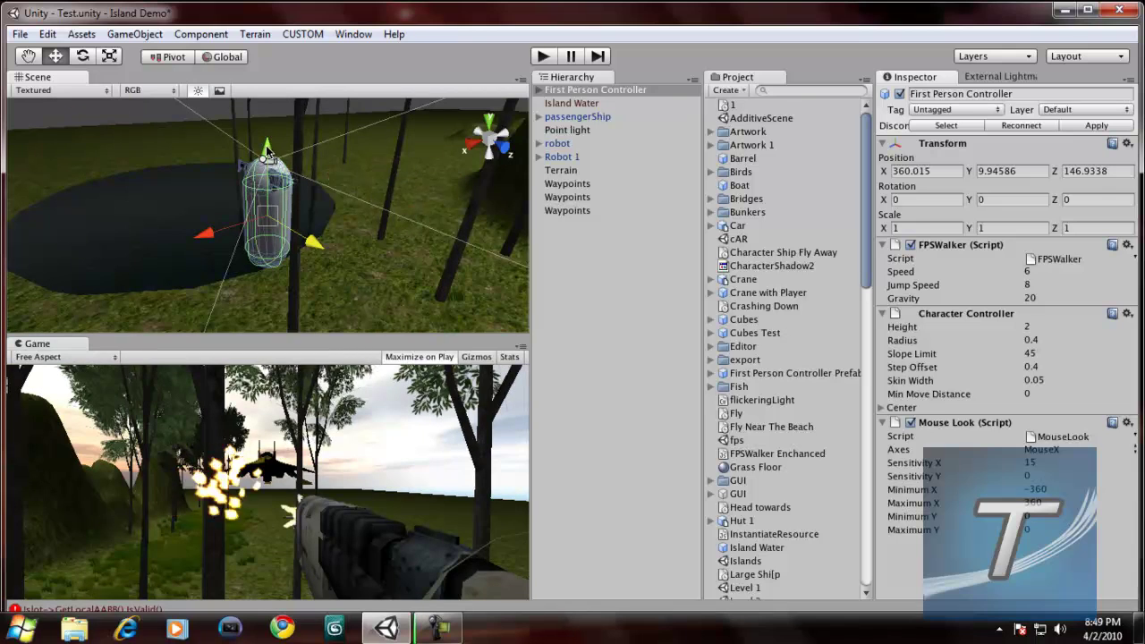
{"action": "left_click_drag", "start_coordinate": [273, 177], "coordinate": [272, 198]}
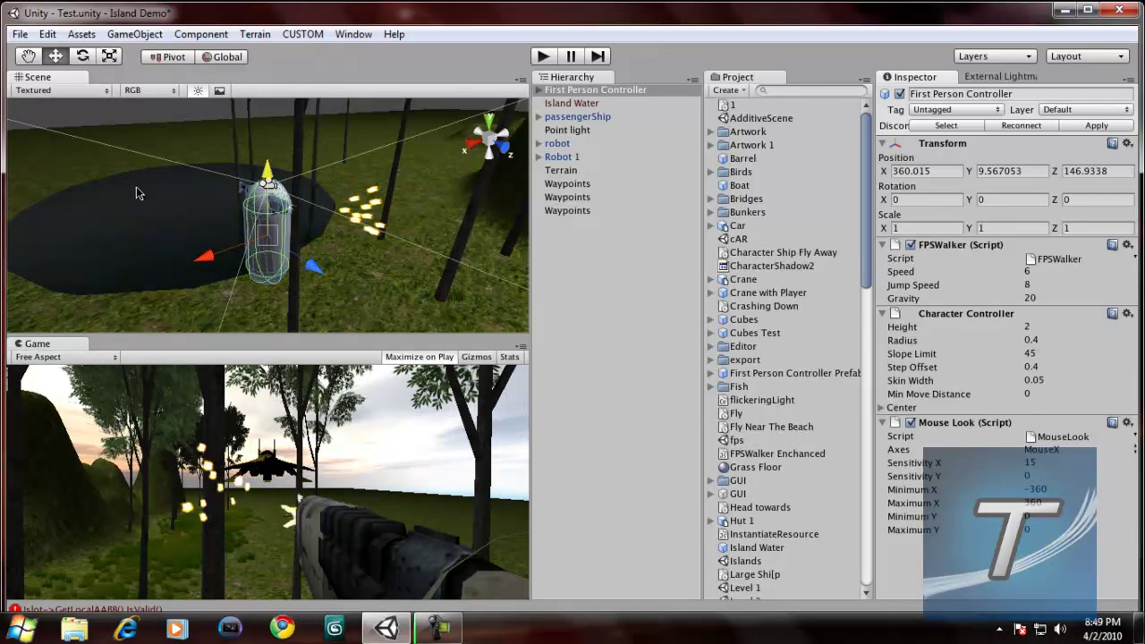
{"action": "left_click", "coordinate": [40, 156]}
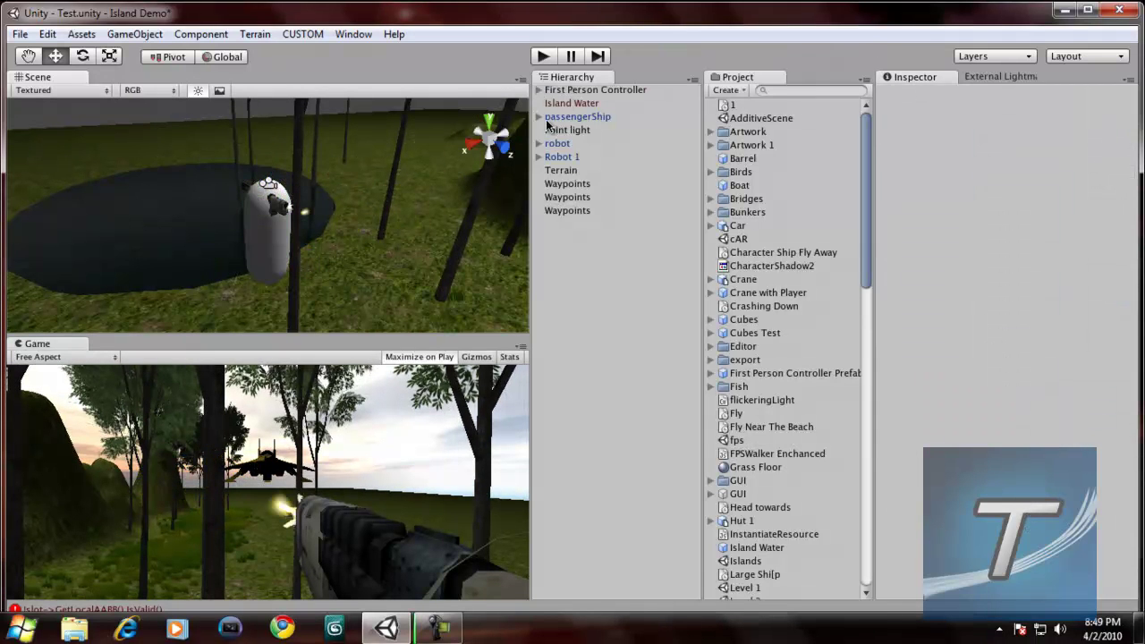
- Add the FPSPlayer script component to the First Person Controller
{"action": "left_click", "coordinate": [570, 91]}
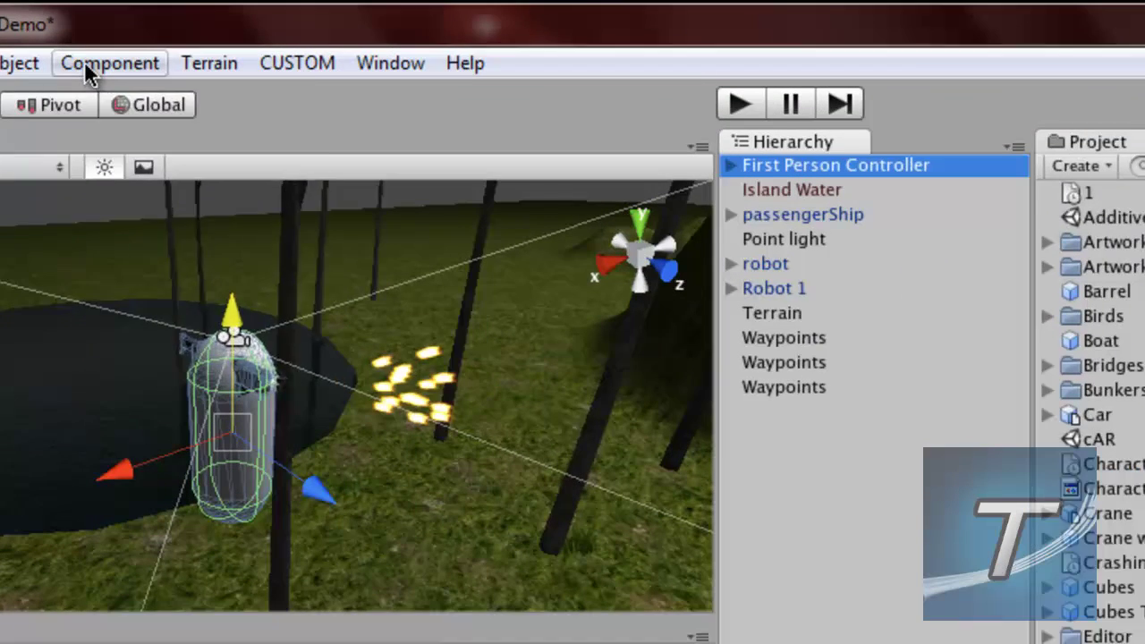
{"action": "left_click", "coordinate": [188, 35]}
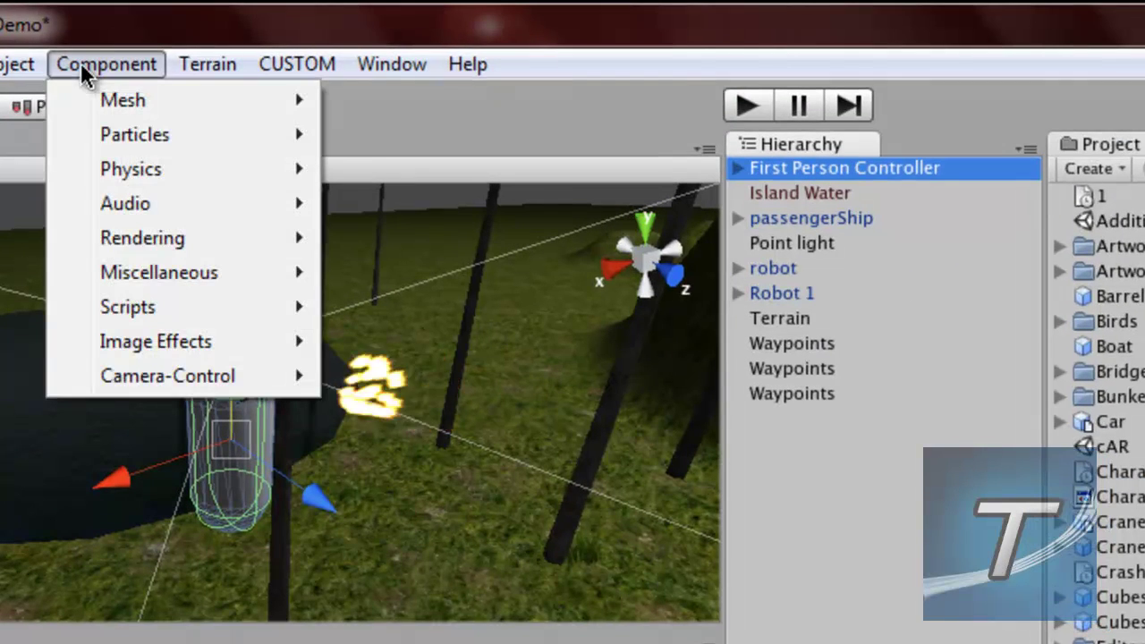
{"action": "mouse_move", "coordinate": [159, 316]}
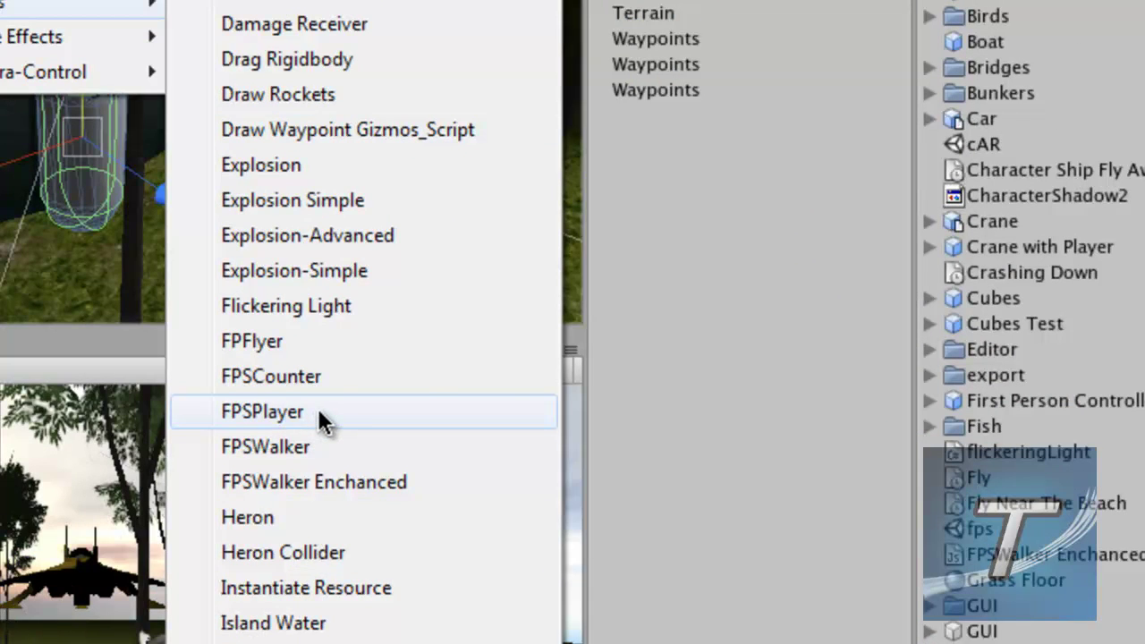
{"action": "left_click", "coordinate": [318, 408]}
- Examine the Bullet GUI, Rocket GUI and Health GUI properties of the FPSPlayer script
{"action": "scroll", "coordinate": [1118, 486], "scroll_direction": "down", "scroll_amount": 5}
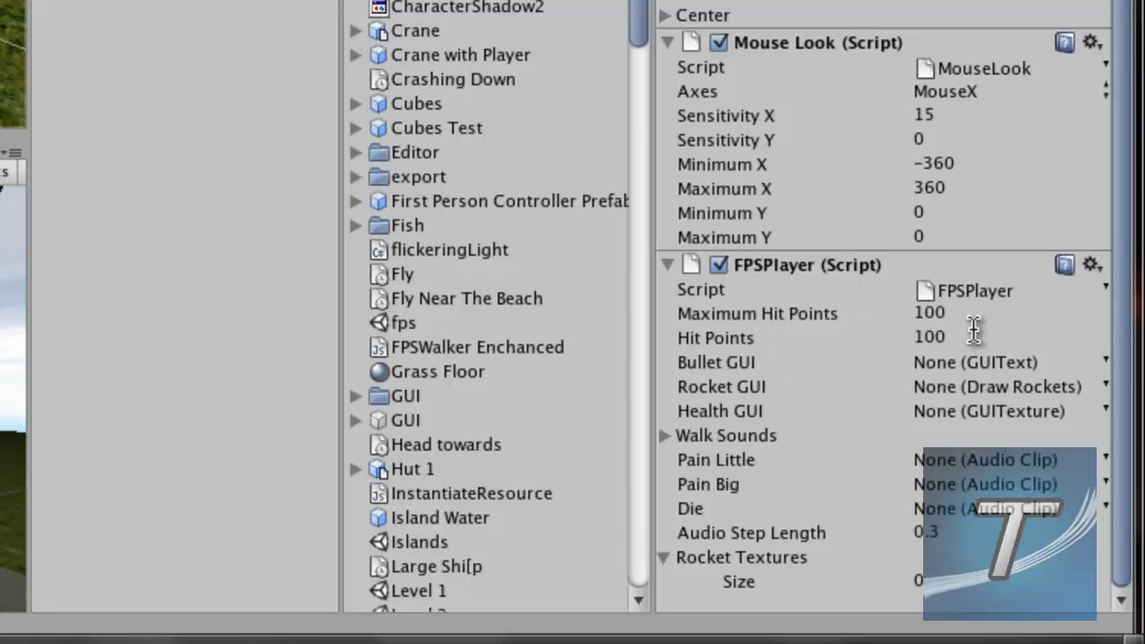
{"action": "left_click", "coordinate": [742, 364]}
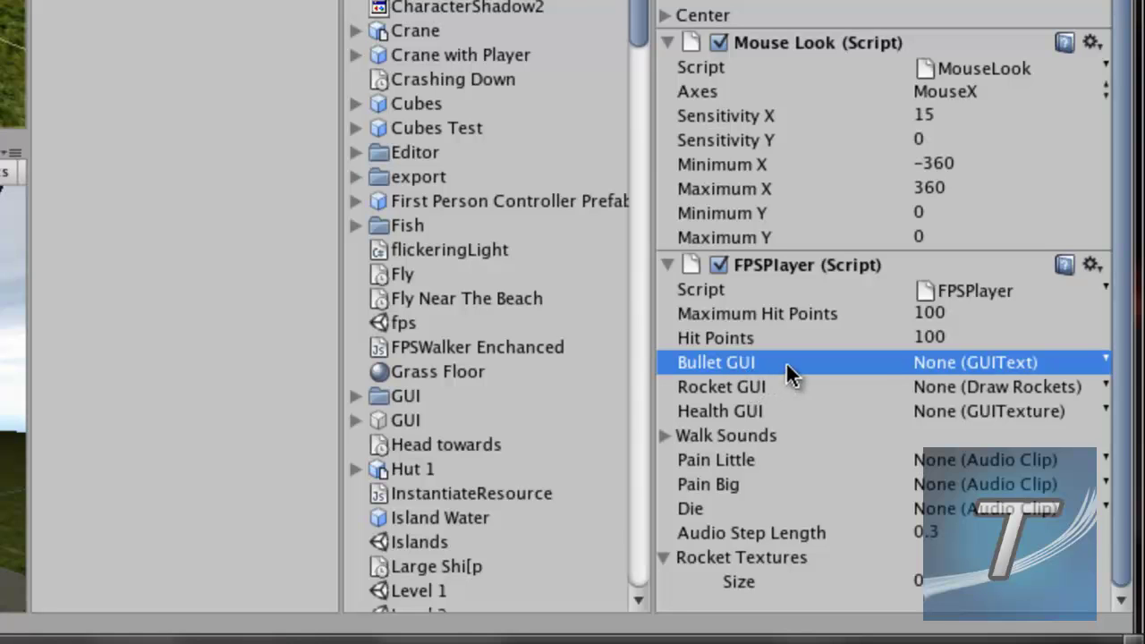
{"action": "left_click", "coordinate": [786, 388]}
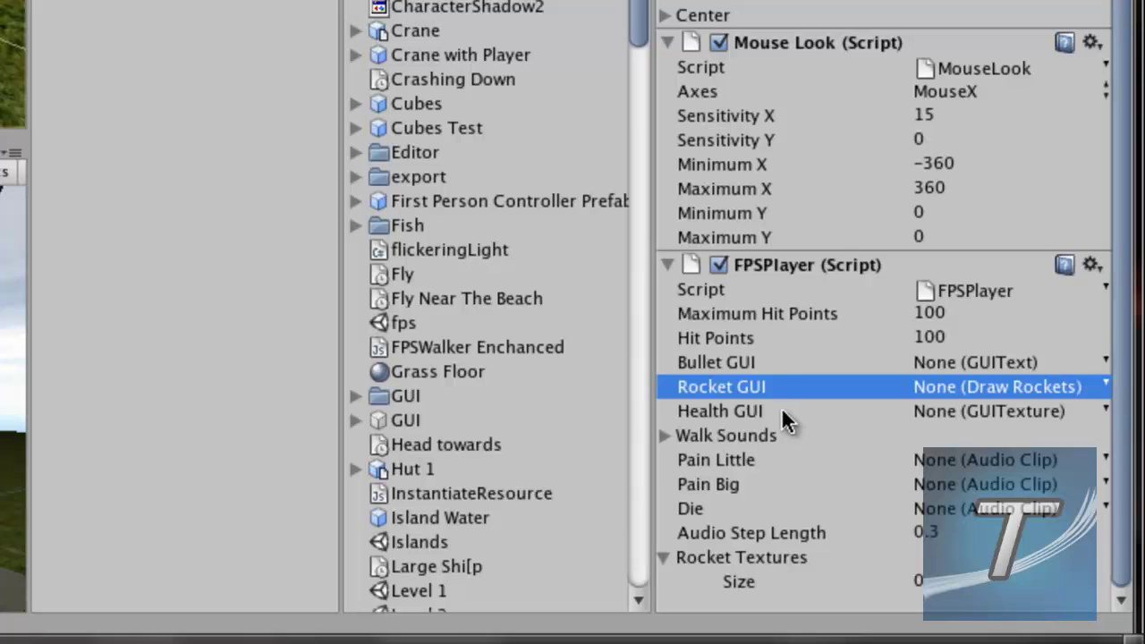
{"action": "left_click", "coordinate": [782, 414]}
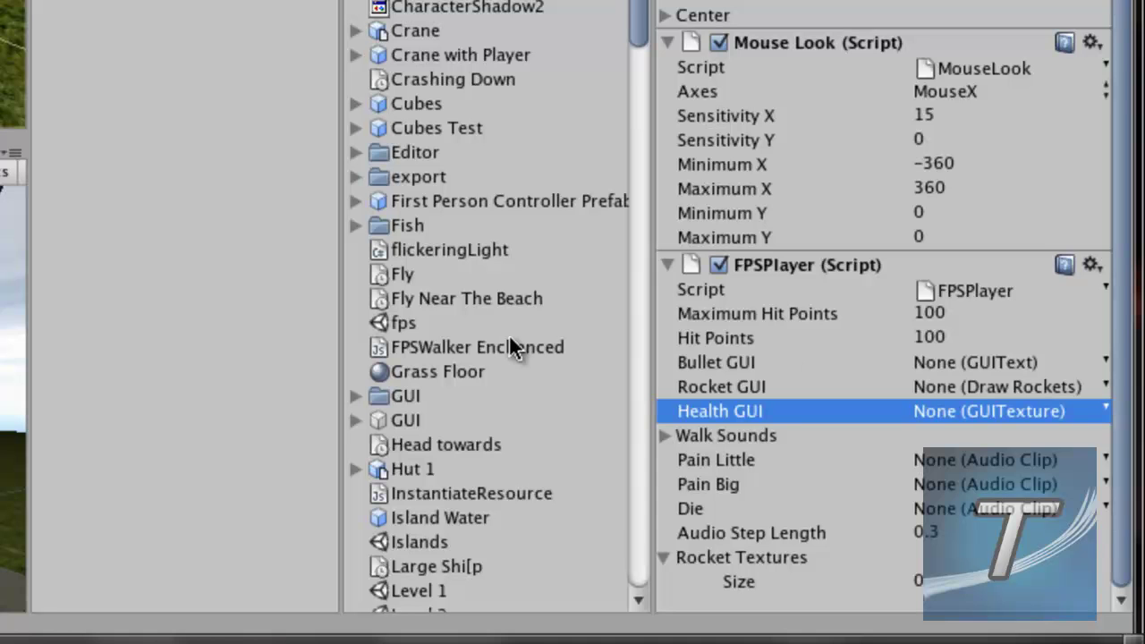
{"action": "left_click", "coordinate": [779, 363]}
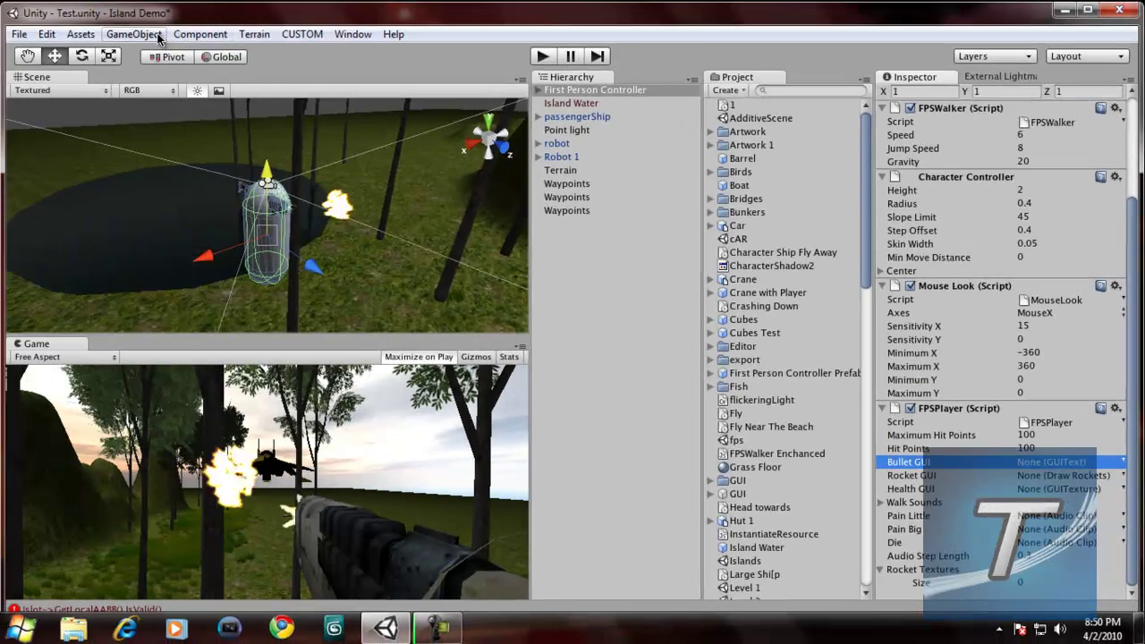
- Create a GUI Text object and position it at about X 0.02 and Y 0.267
{"action": "left_click", "coordinate": [158, 36]}
{"action": "left_click", "coordinate": [157, 36]}
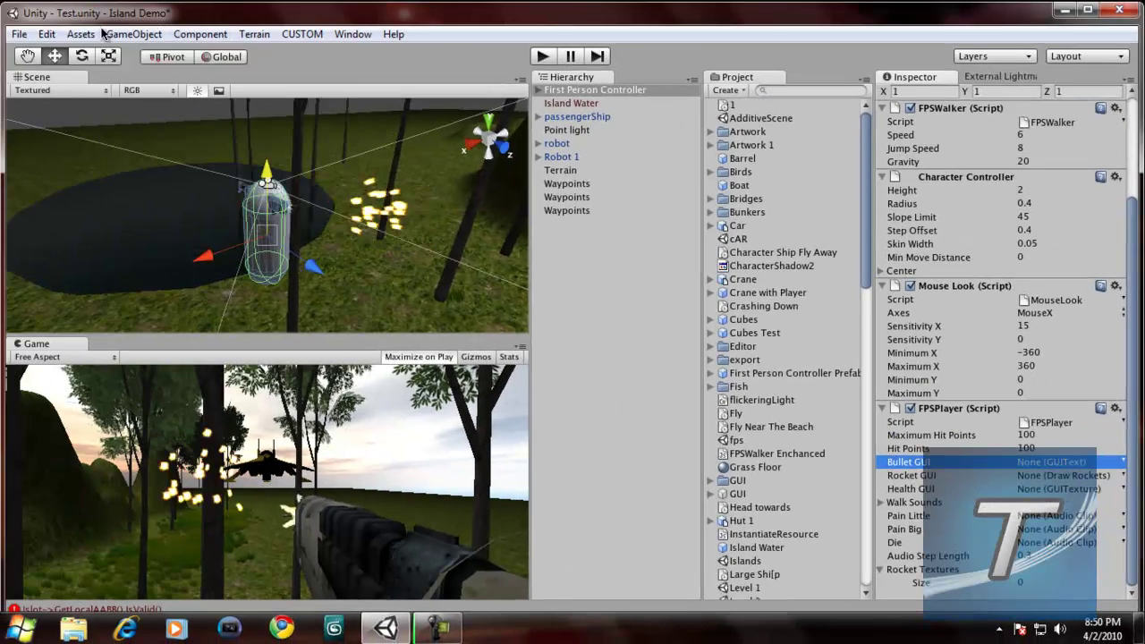
{"action": "left_click", "coordinate": [134, 34]}
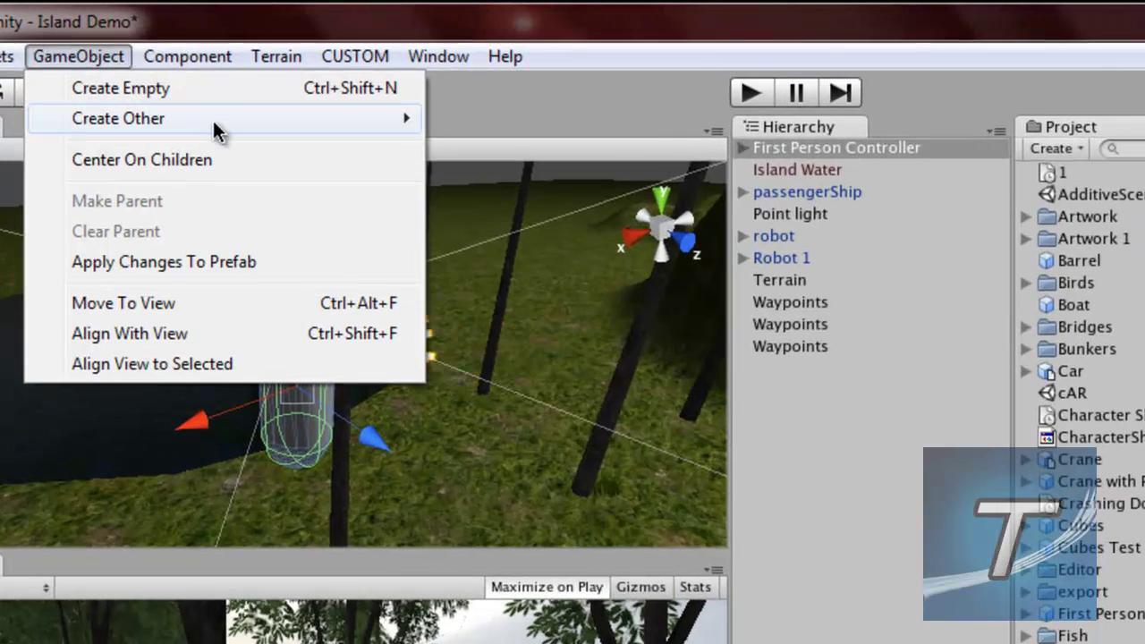
{"action": "mouse_move", "coordinate": [271, 121]}
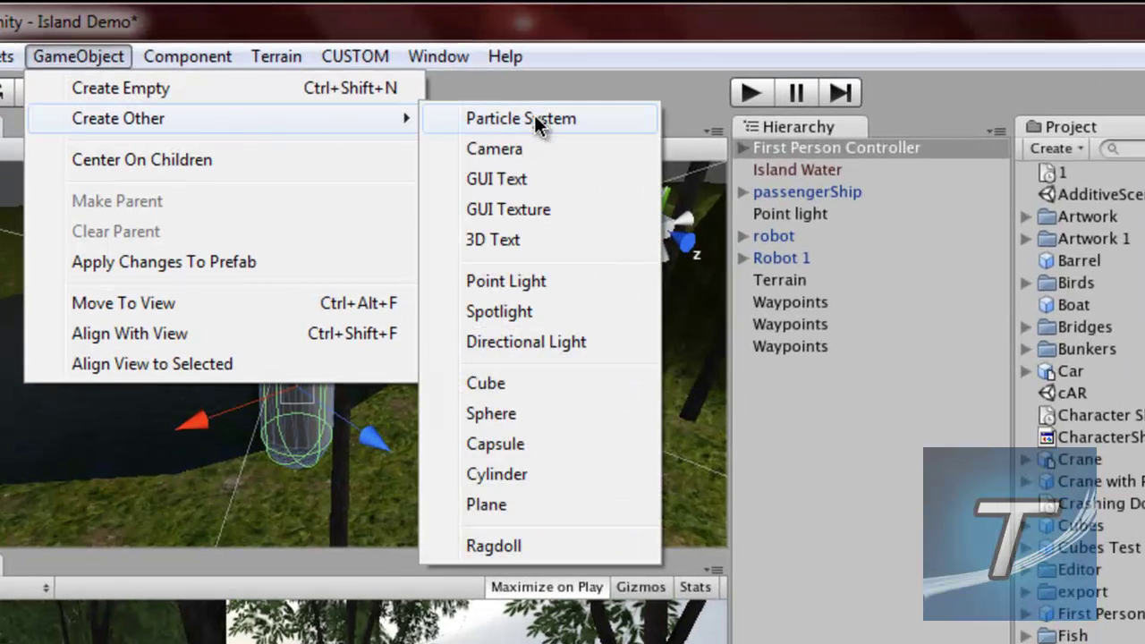
{"action": "left_click", "coordinate": [525, 185]}
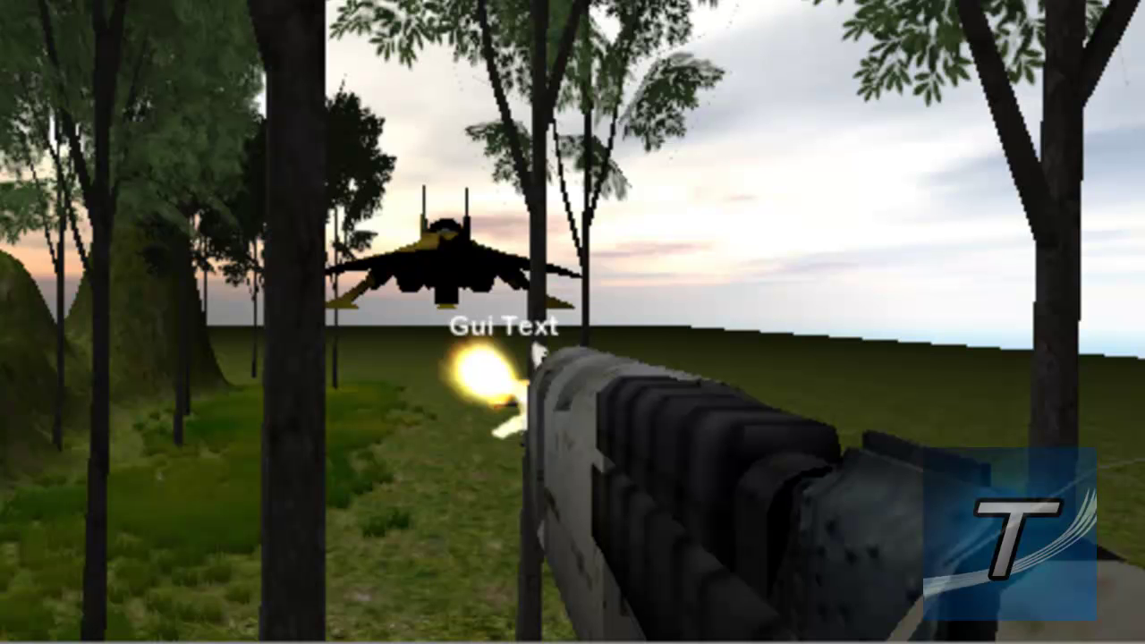
{"action": "left_click_drag", "start_coordinate": [869, 131], "coordinate": [847, 131]}
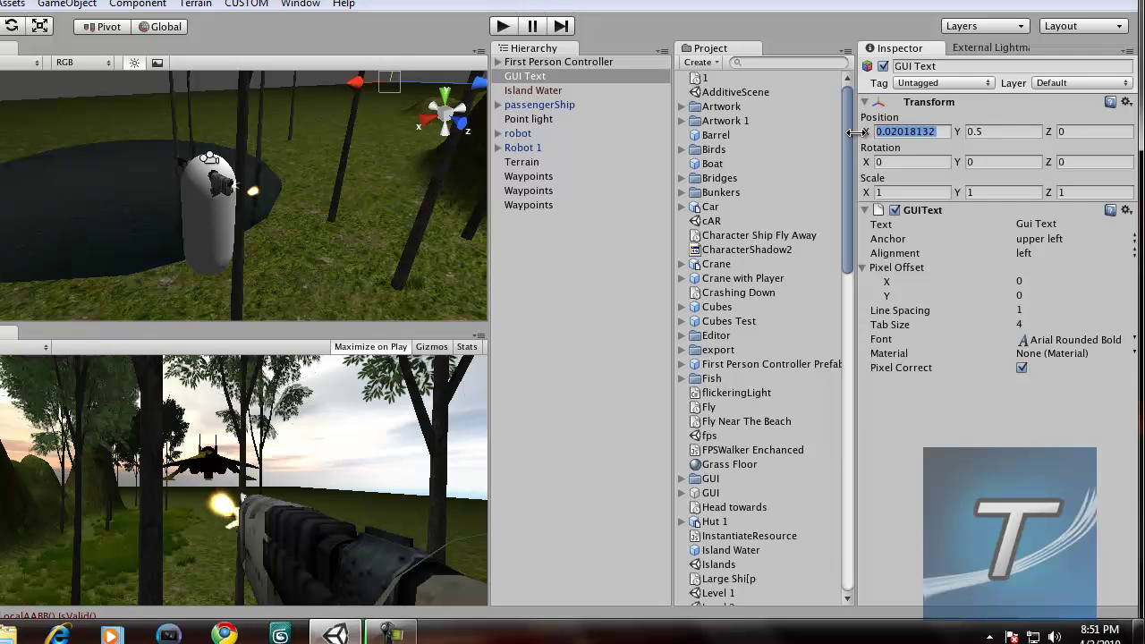
{"action": "left_click_drag", "start_coordinate": [966, 135], "coordinate": [954, 141]}
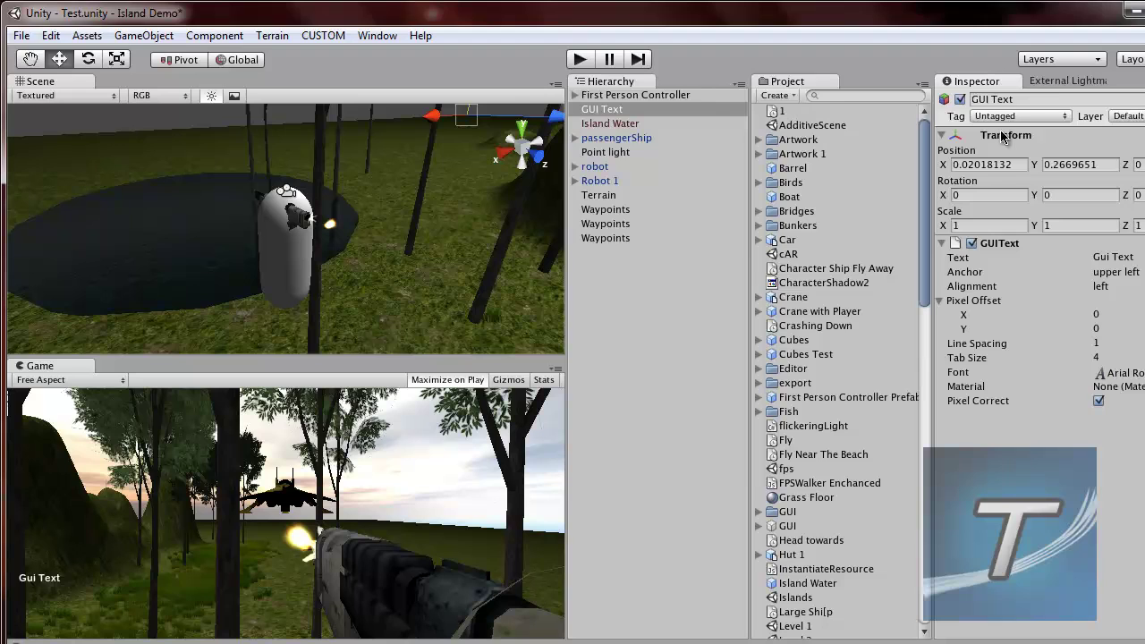
- Rename the GUI Text object to Bullet and set its displayed text to Bullets
{"action": "left_click", "coordinate": [1056, 102]}
{"action": "type", "text": "Bullet"}
{"action": "key", "text": "Return"}
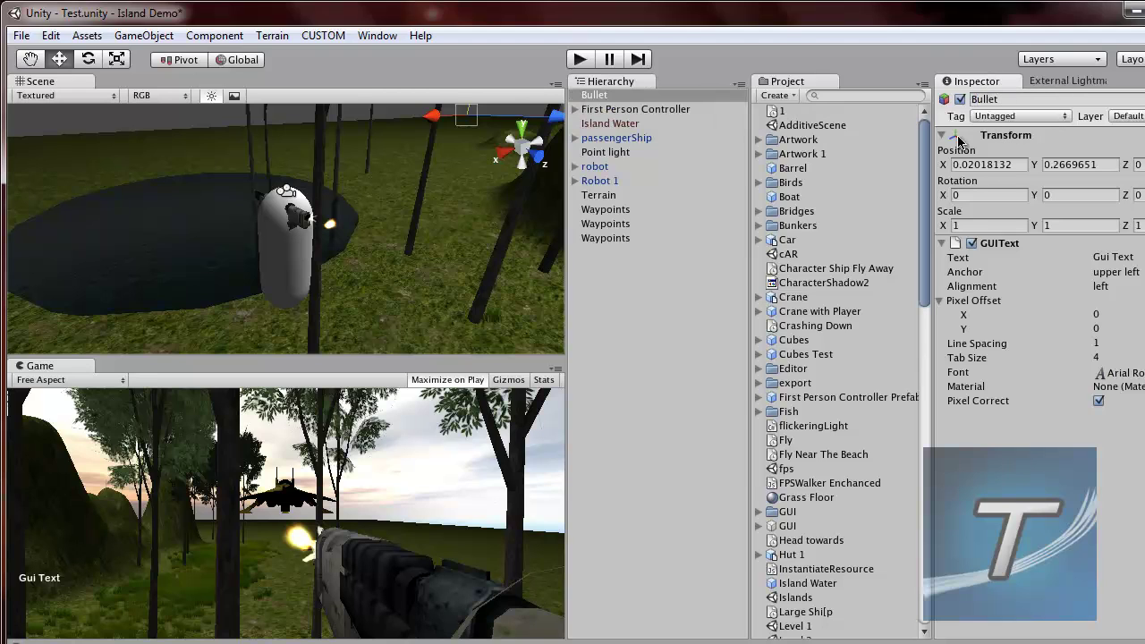
{"action": "left_click", "coordinate": [1127, 255]}
{"action": "type", "text": "Bullets"}
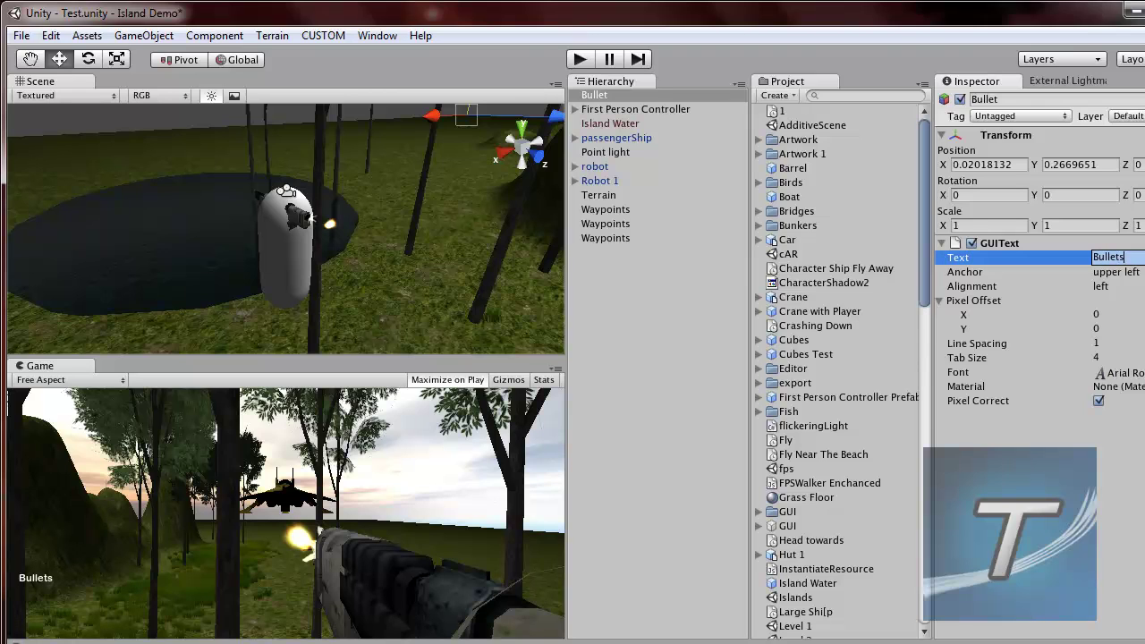
{"action": "key", "text": "Return"}
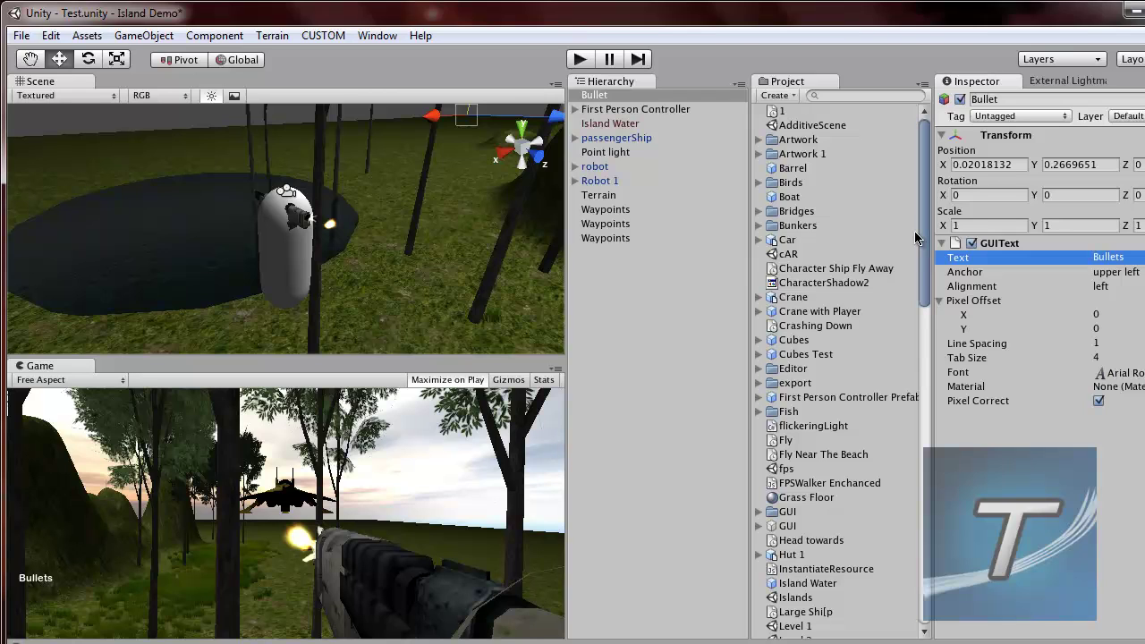
- Duplicate the Bullet object and shift the copy to about X 0.14
{"action": "right_click", "coordinate": [608, 98]}
{"action": "left_click", "coordinate": [654, 149]}
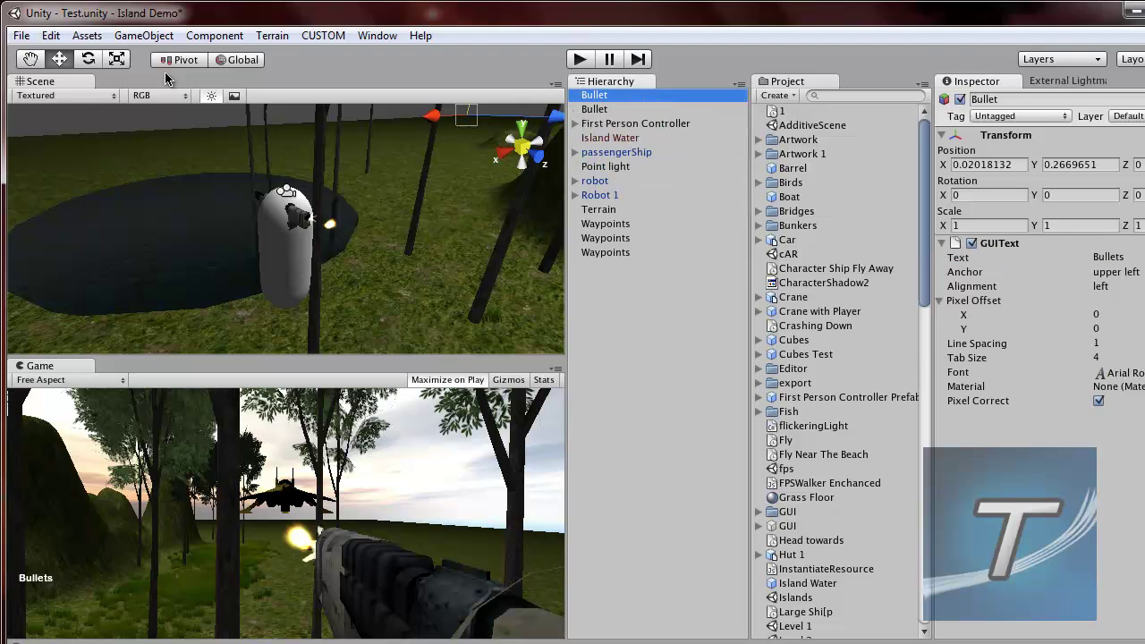
{"action": "left_click_drag", "start_coordinate": [946, 166], "coordinate": [954, 165]}
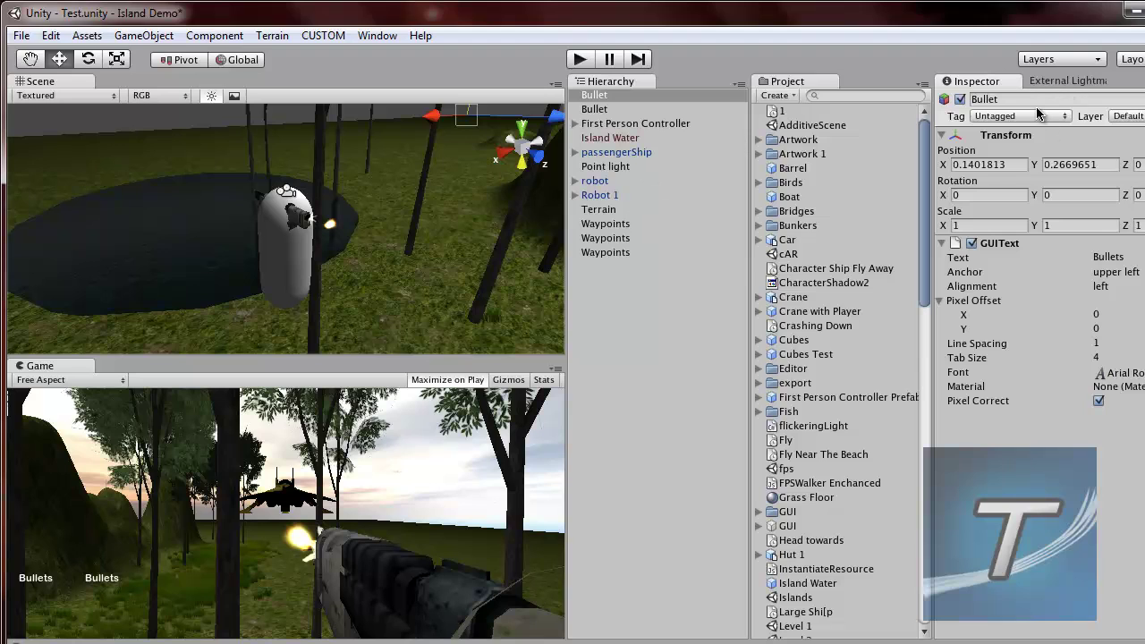
- Set the displayed text of the duplicated Bullet object to Ammo
{"action": "left_click", "coordinate": [1107, 256]}
{"action": "type", "text": "Ammo"}
{"action": "key", "text": "Return"}
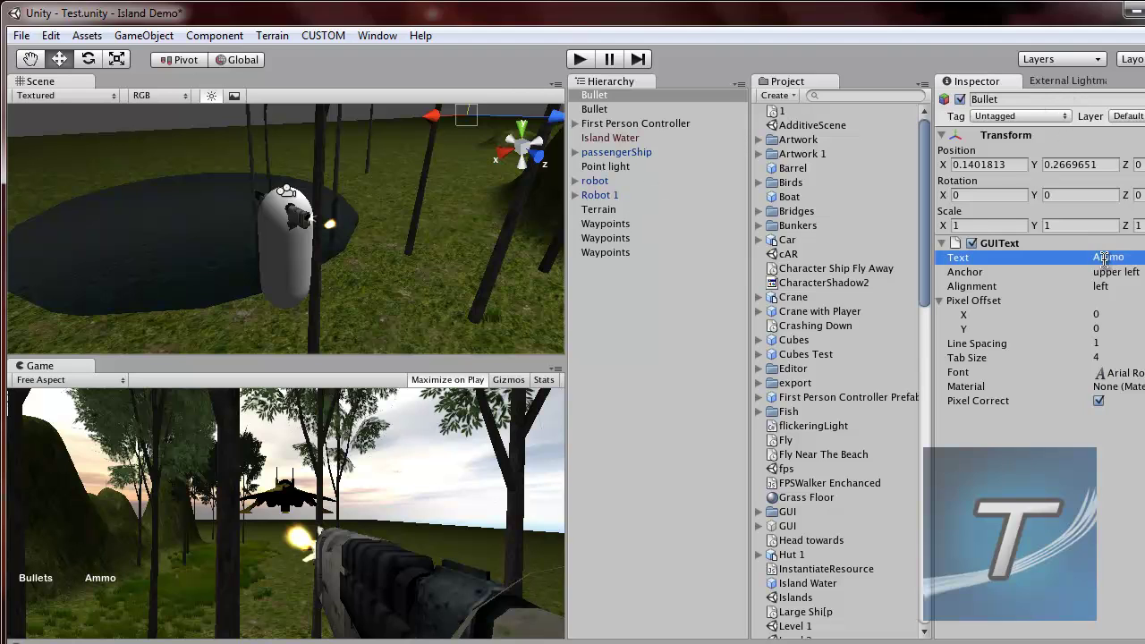
{"action": "left_click", "coordinate": [614, 125]}
{"action": "scroll", "coordinate": [1038, 358], "scroll_direction": "down", "scroll_amount": 3}
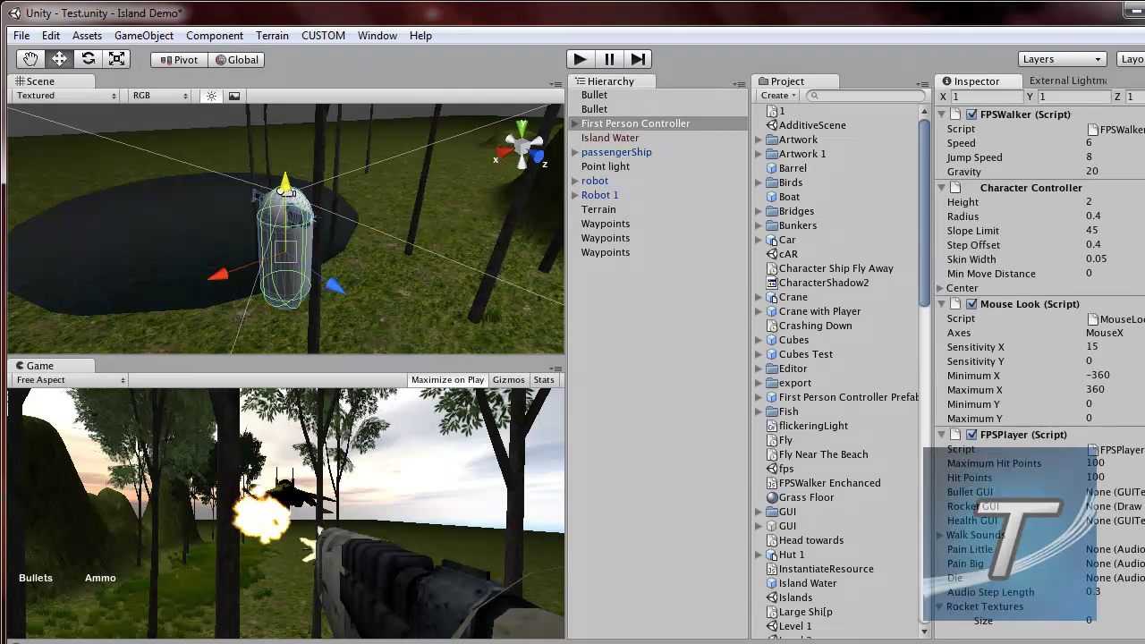
{"action": "left_click", "coordinate": [1065, 494]}
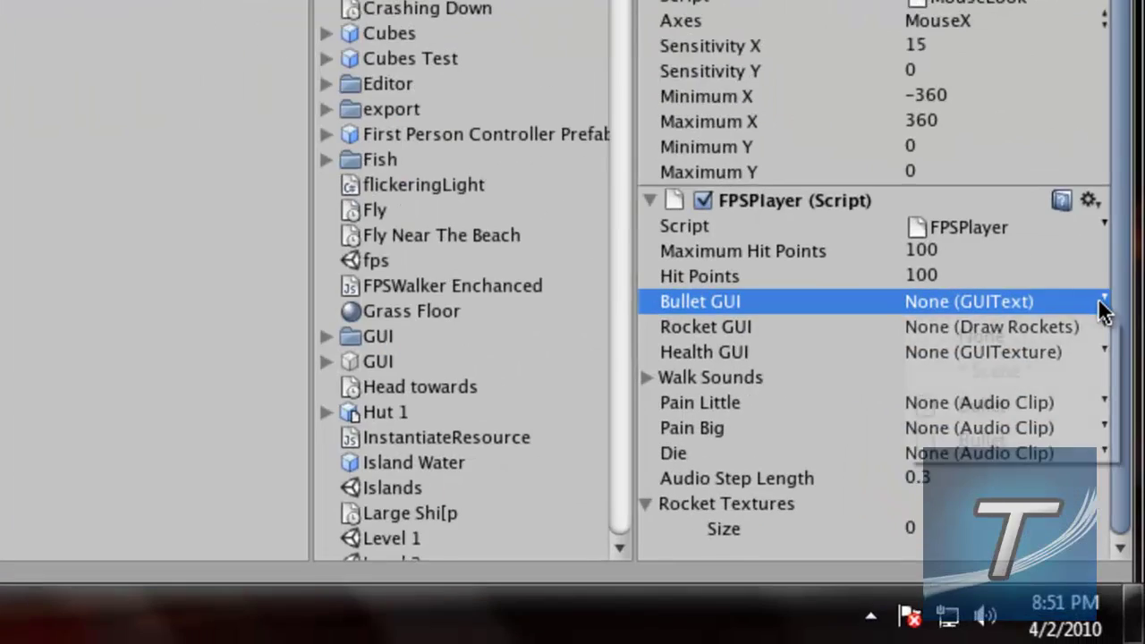
{"action": "left_click", "coordinate": [1144, 496]}
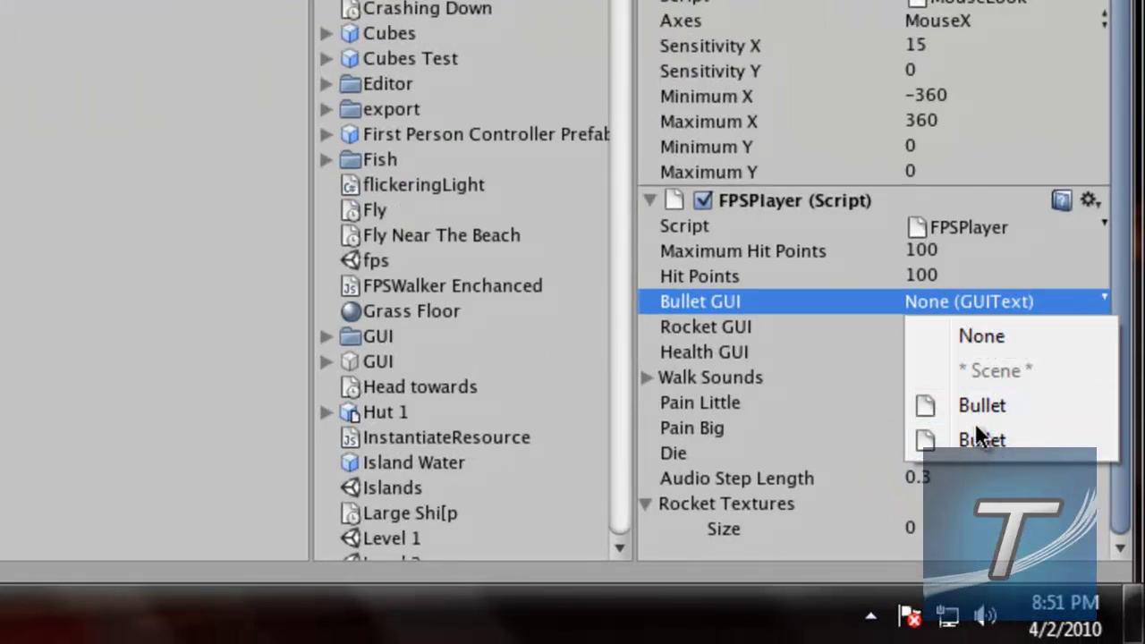
- Rename the Bullet object that displays the Ammo text to Ammo Left
{"action": "left_click", "coordinate": [351, 139]}
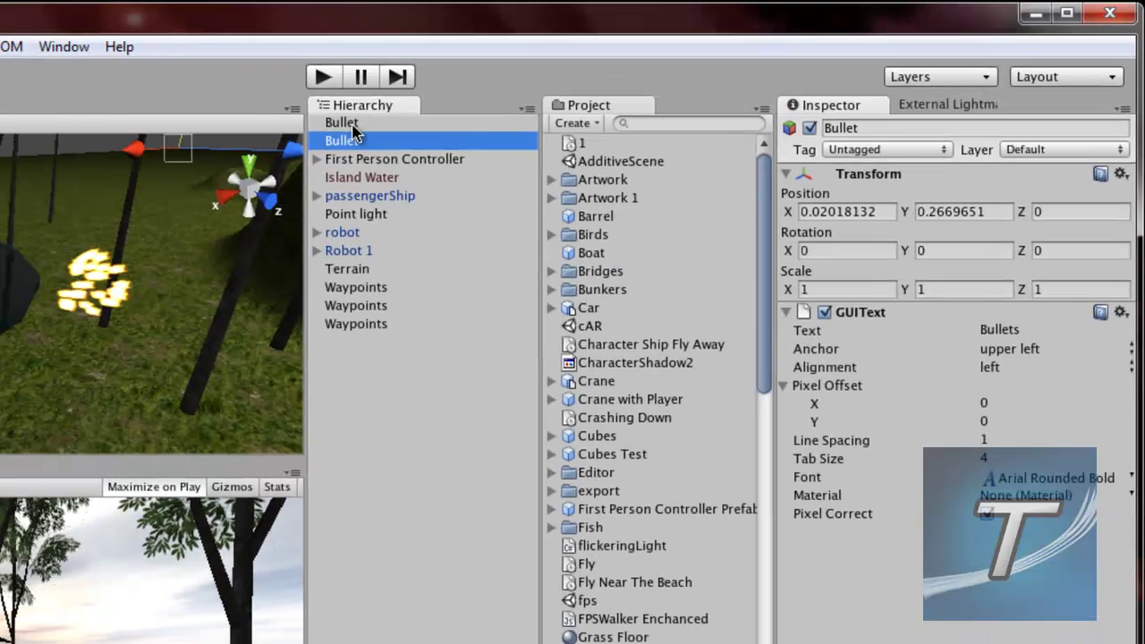
{"action": "left_click", "coordinate": [353, 127]}
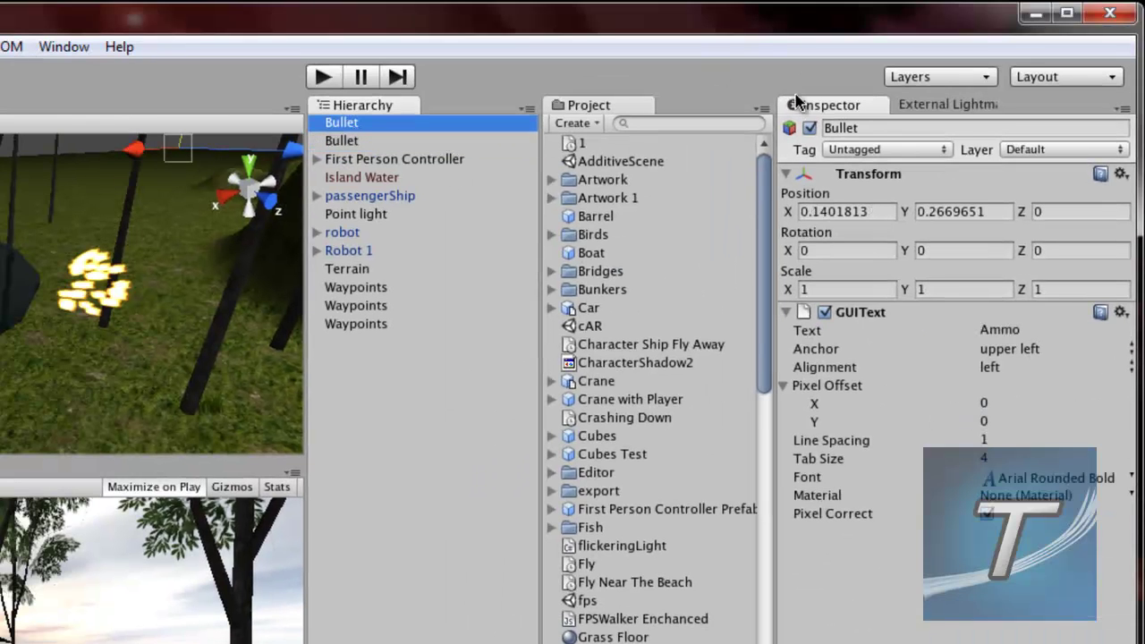
{"action": "left_click", "coordinate": [857, 127]}
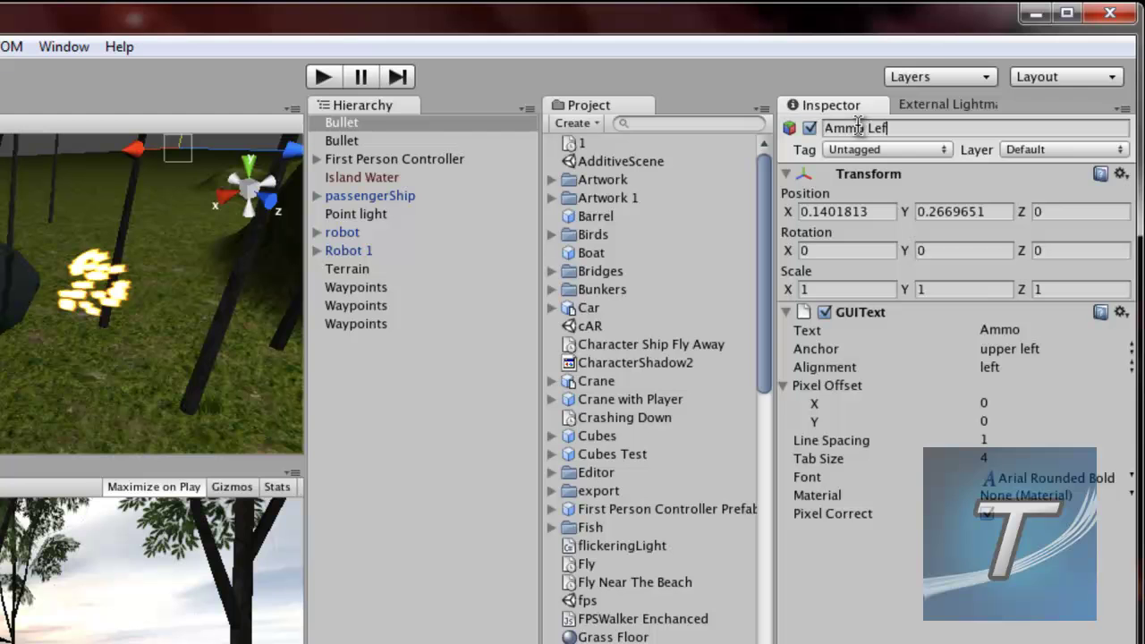
{"action": "key", "text": "Return"}
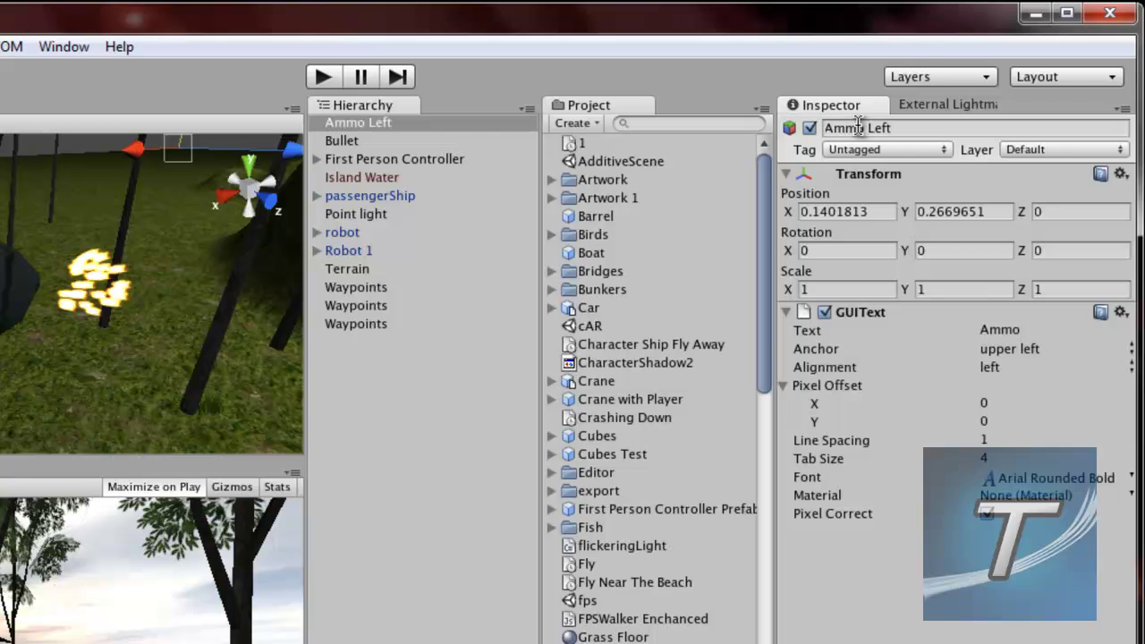
- Assign Ammo Left as the Bullet GUI of the FPSPlayer script on the First Person Controller
{"action": "left_click", "coordinate": [391, 161]}
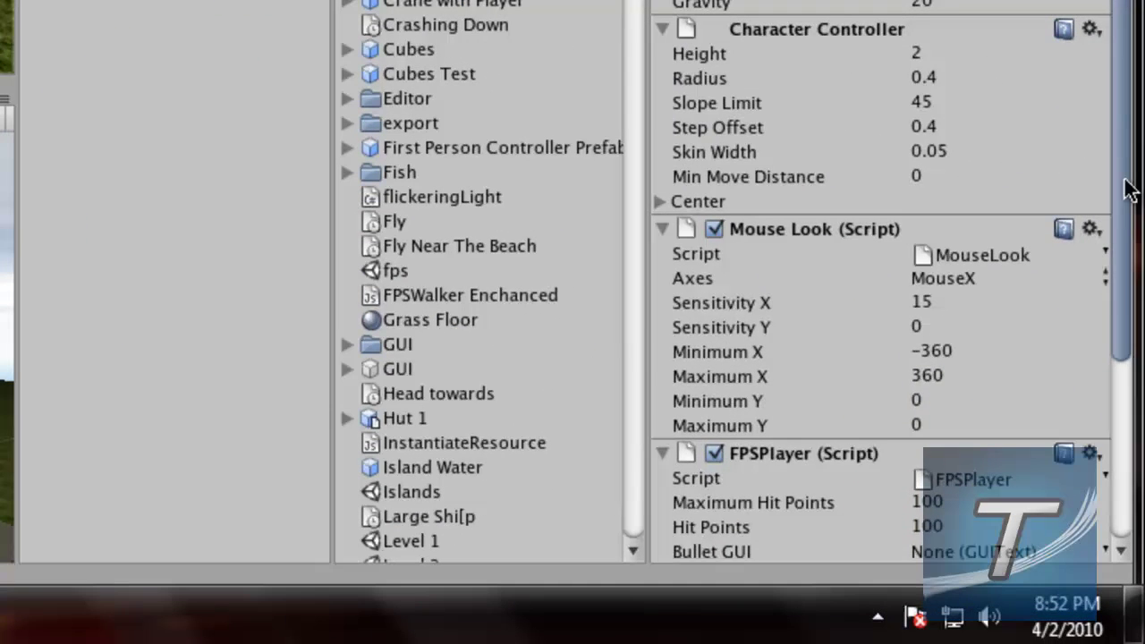
{"action": "scroll", "coordinate": [1118, 626], "scroll_direction": "down", "scroll_amount": 5}
{"action": "scroll", "coordinate": [1106, 367], "scroll_direction": "down", "scroll_amount": 1}
{"action": "left_click", "coordinate": [1106, 311]}
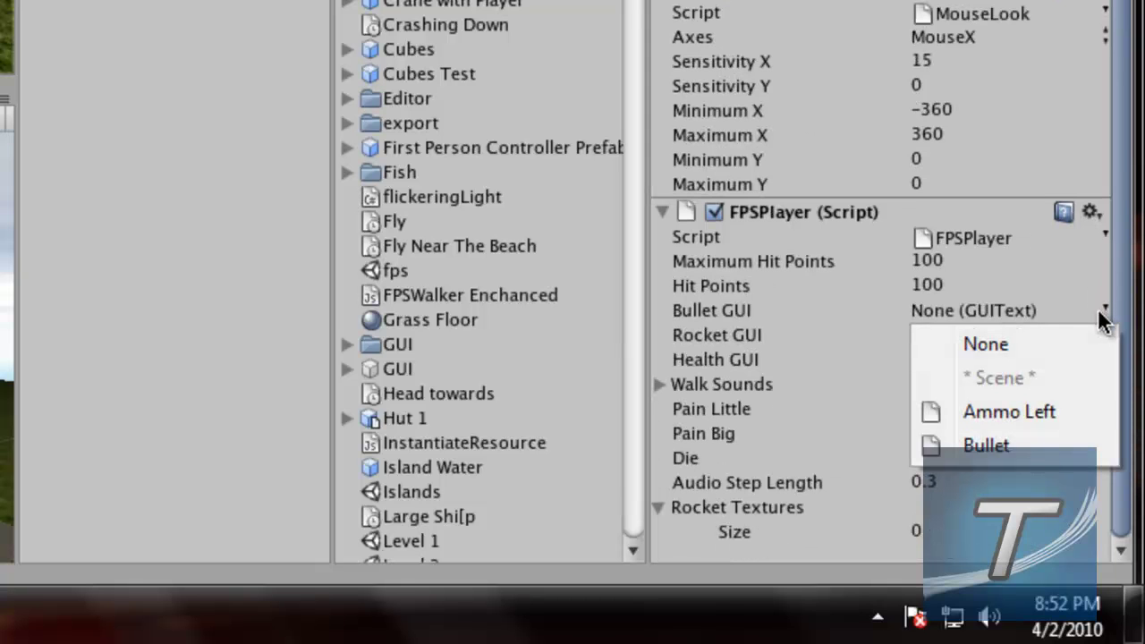
{"action": "left_click", "coordinate": [1016, 419]}
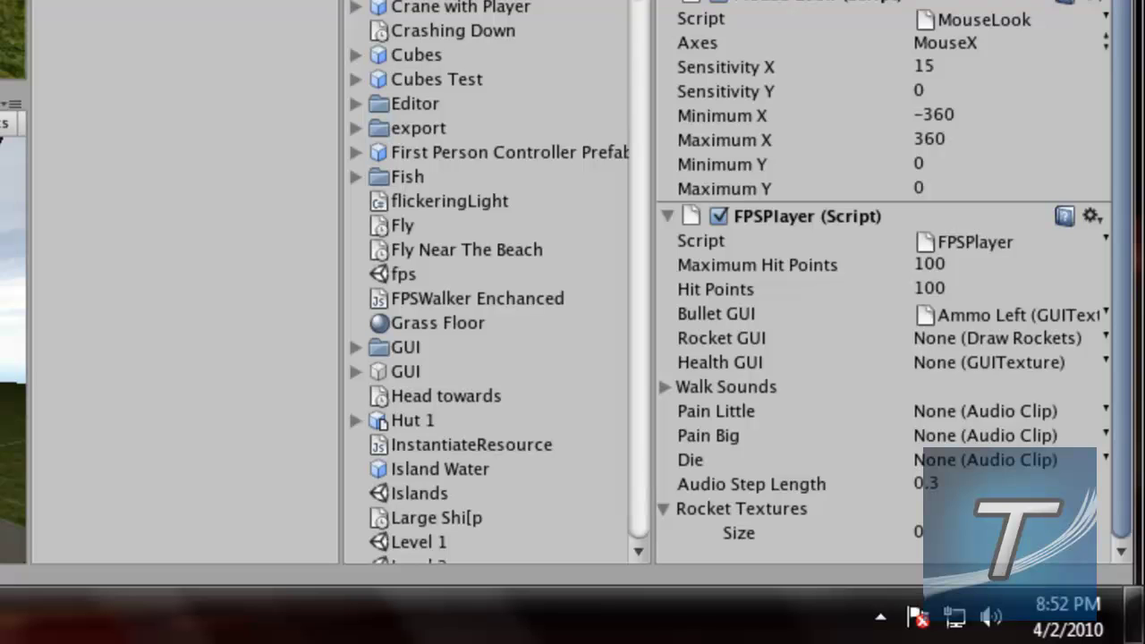
- Create a GUI Texture object for the rocket display
{"action": "left_click", "coordinate": [743, 338]}
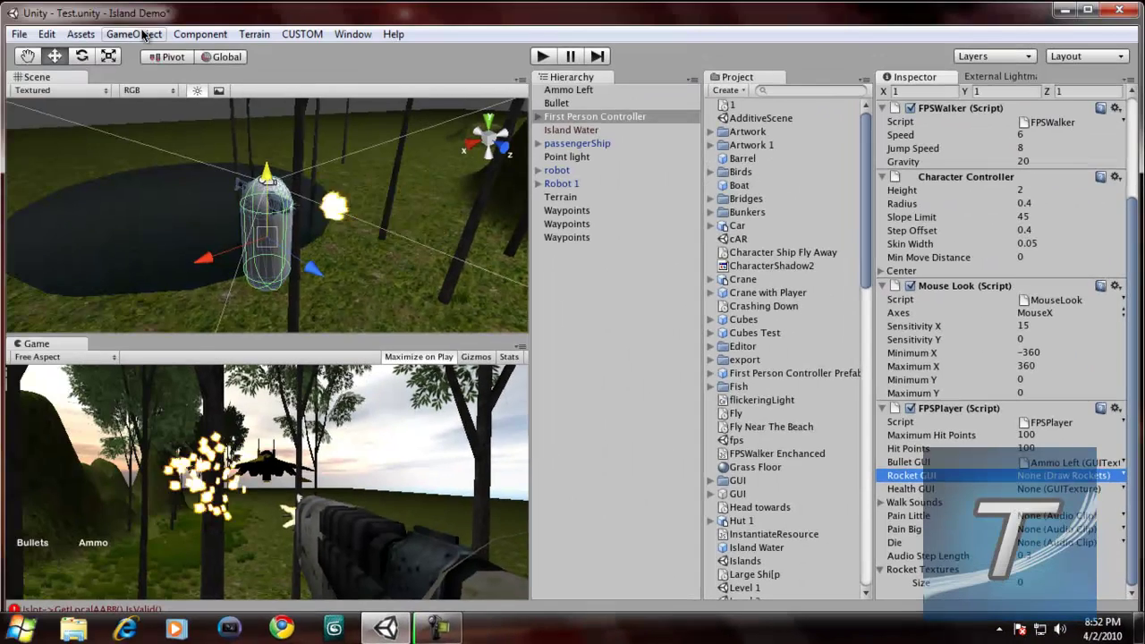
{"action": "left_click", "coordinate": [133, 34]}
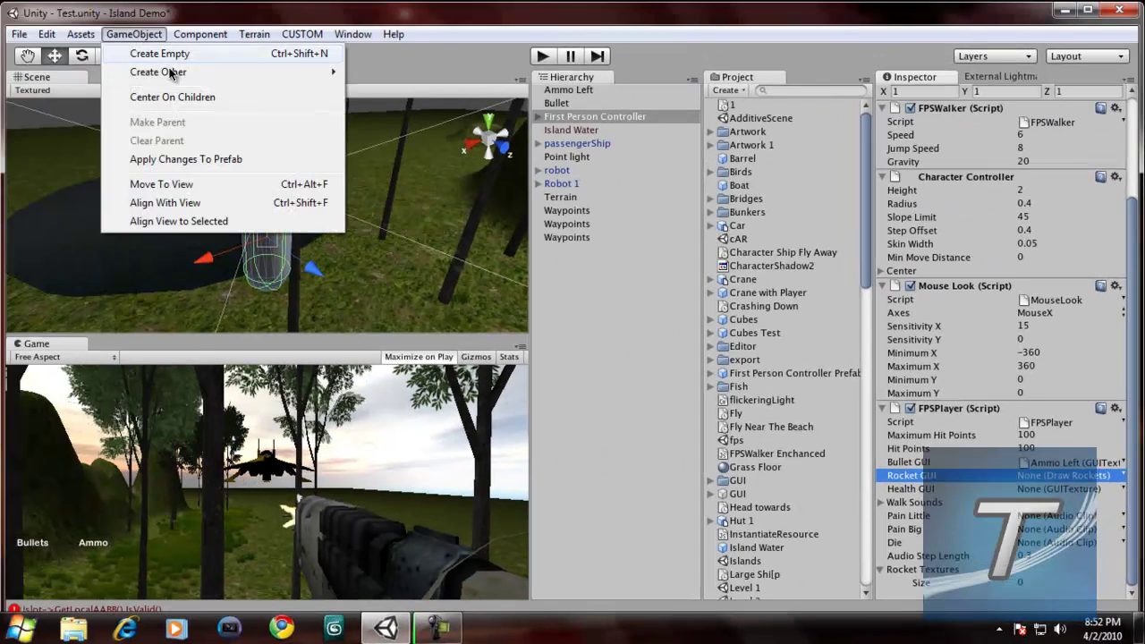
{"action": "mouse_move", "coordinate": [170, 72]}
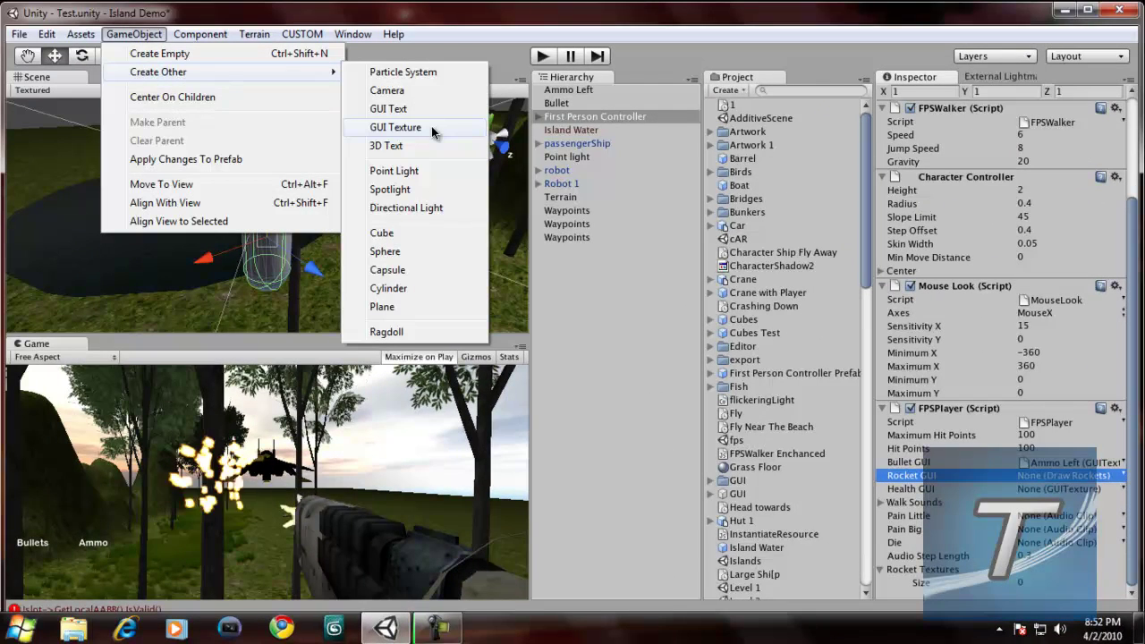
{"action": "left_click", "coordinate": [431, 126]}
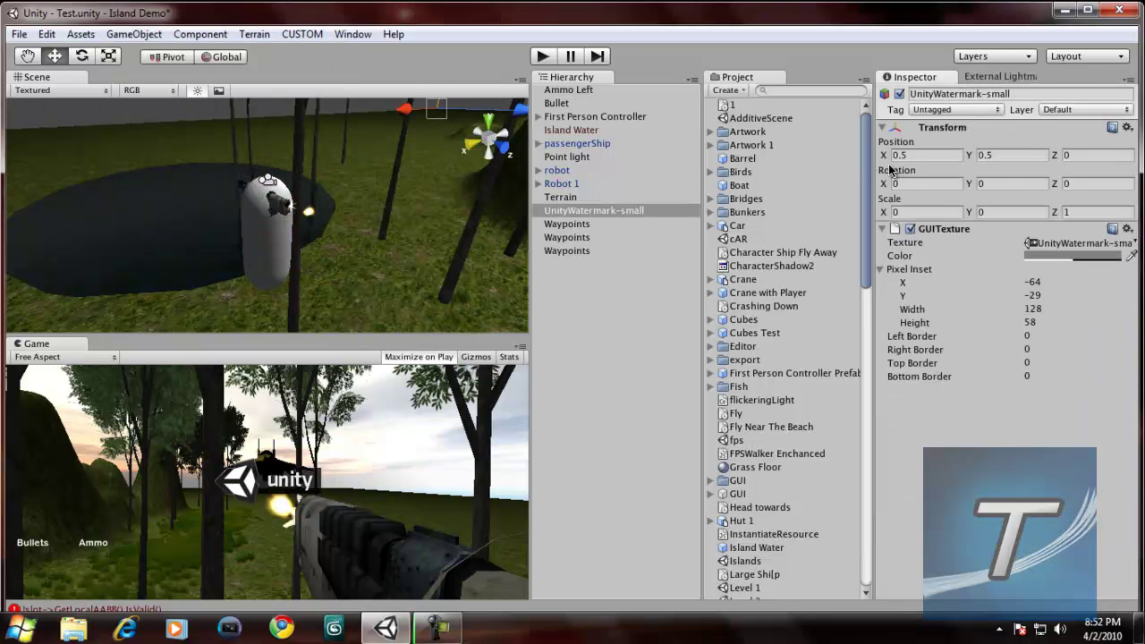
- Move the new GUI Texture to about X 0.86, Y 0.13 and set its texture to None
{"action": "mouse_move", "coordinate": [883, 155]}
{"action": "left_mouse_down"}
{"action": "mouse_move", "coordinate": [872, 157]}
{"action": "mouse_move", "coordinate": [893, 156]}
{"action": "left_mouse_up"}
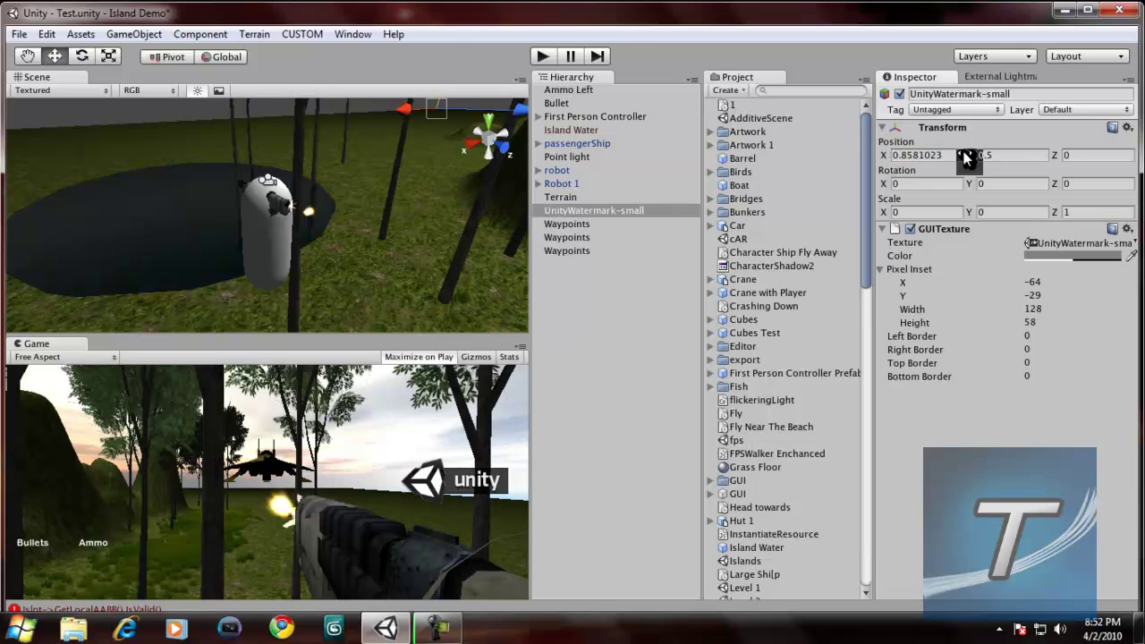
{"action": "left_click_drag", "start_coordinate": [968, 155], "coordinate": [962, 148]}
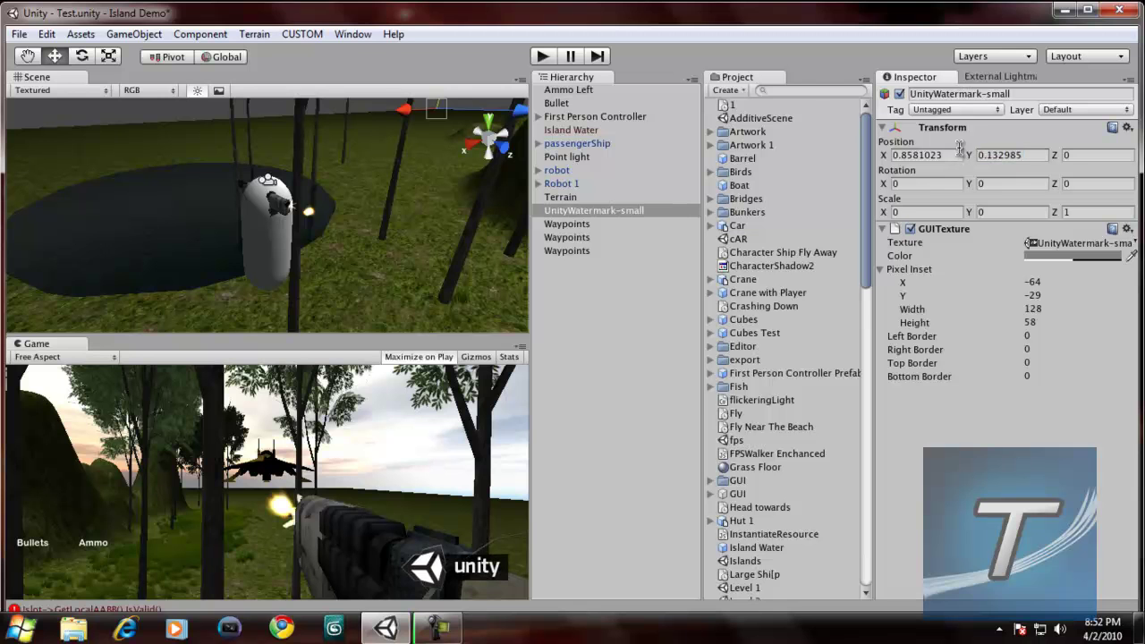
{"action": "left_click", "coordinate": [1135, 243]}
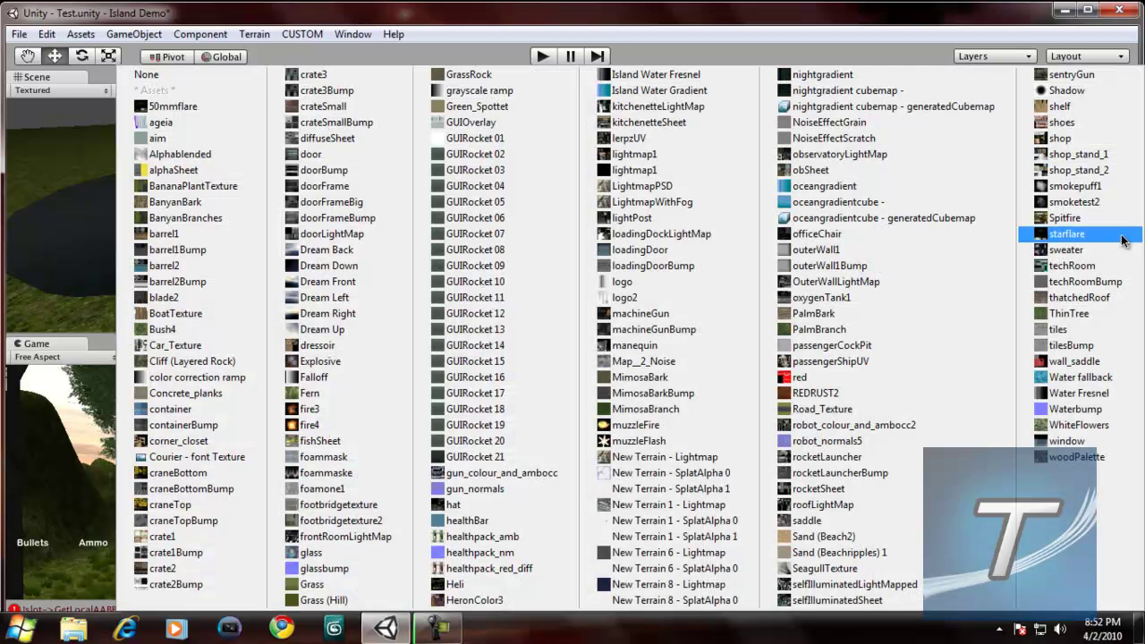
{"action": "double_click", "coordinate": [223, 72]}
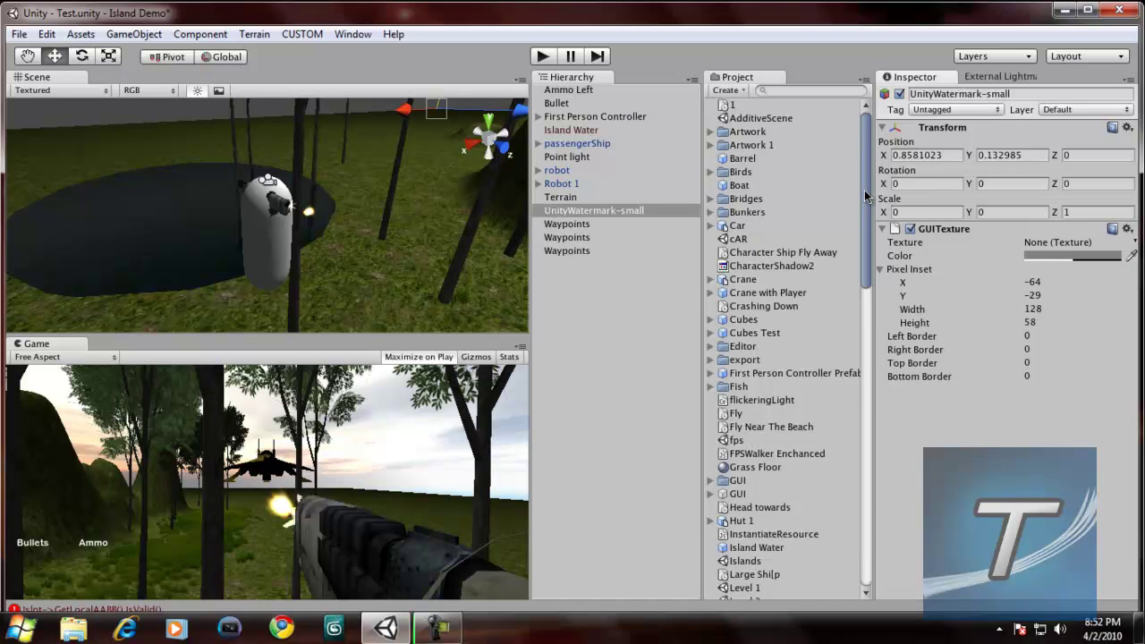
- Attach the DrawRockets script from WeaponScripts to UnityWatermark-small and set its Rocket Texture to GUIRocket 21
{"action": "left_click_drag", "start_coordinate": [864, 189], "coordinate": [861, 537]}
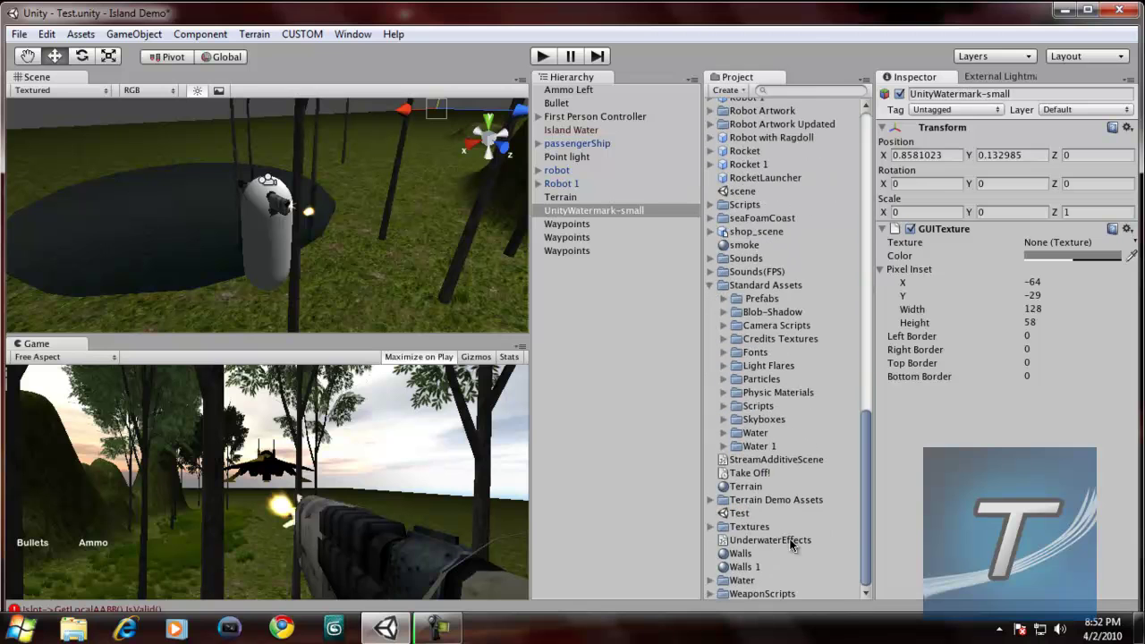
{"action": "left_click", "coordinate": [710, 593]}
{"action": "scroll", "coordinate": [836, 432], "scroll_direction": "down", "scroll_amount": 5}
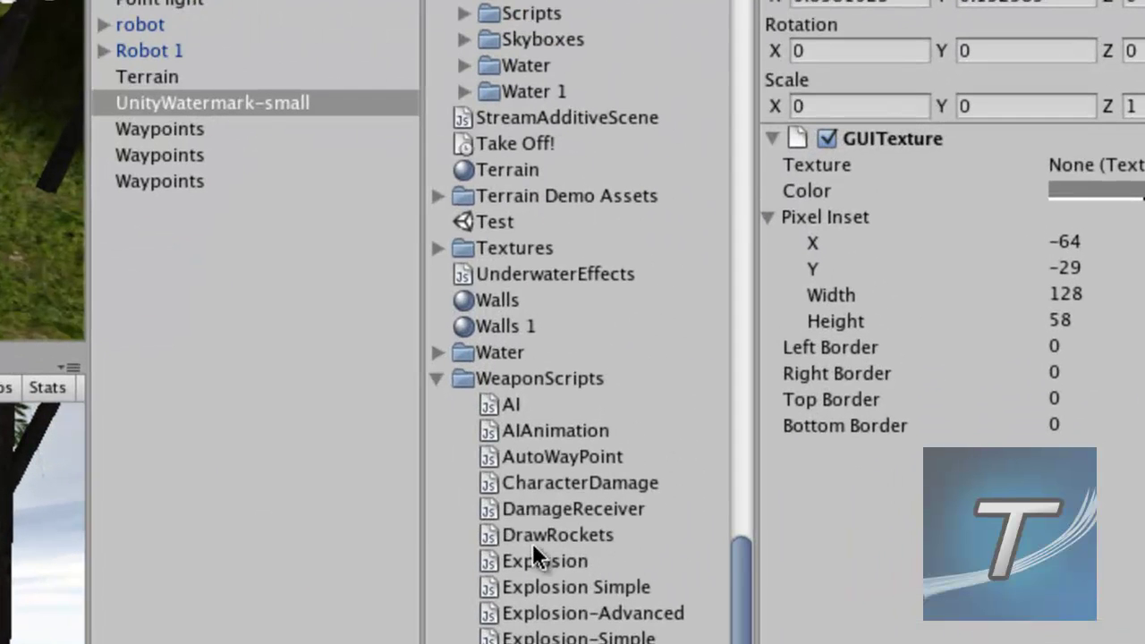
{"action": "left_click", "coordinate": [542, 535]}
{"action": "mouse_move", "coordinate": [540, 532]}
{"action": "left_mouse_down"}
{"action": "mouse_move", "coordinate": [417, 284]}
{"action": "mouse_move", "coordinate": [291, 95]}
{"action": "mouse_move", "coordinate": [263, 95]}
{"action": "left_mouse_up"}
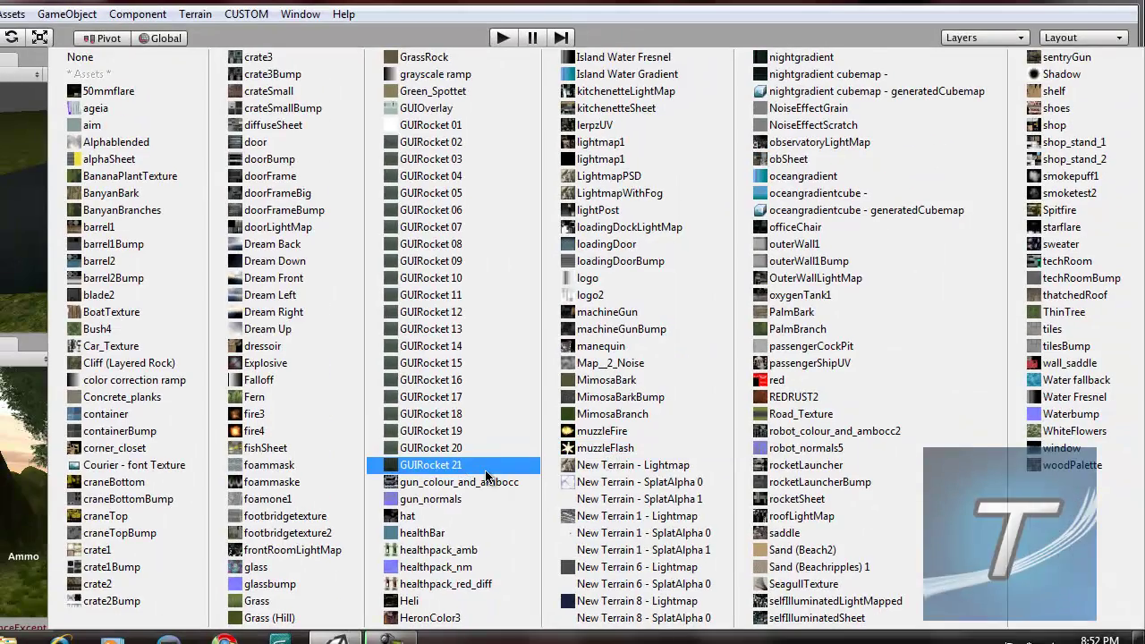
{"action": "double_click", "coordinate": [486, 474]}
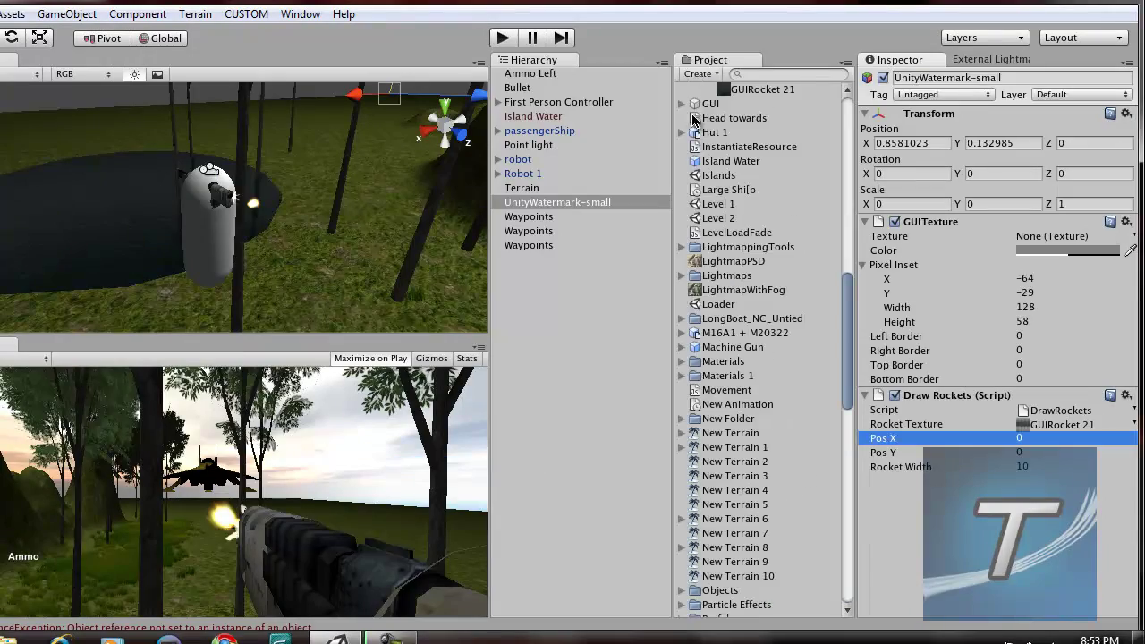
{"action": "left_click", "coordinate": [61, 16]}
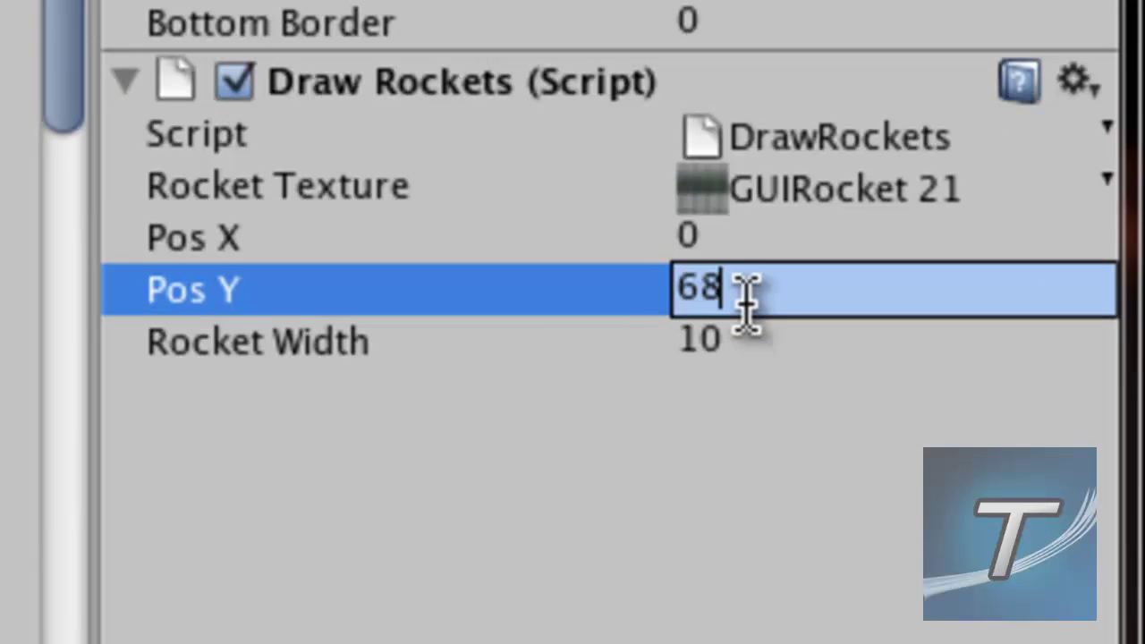
- Try out different Pos Y values, such as about 64, for the Draw Rockets script on UnityWatermark-small
{"action": "left_click_drag", "start_coordinate": [545, 324], "coordinate": [462, 306]}
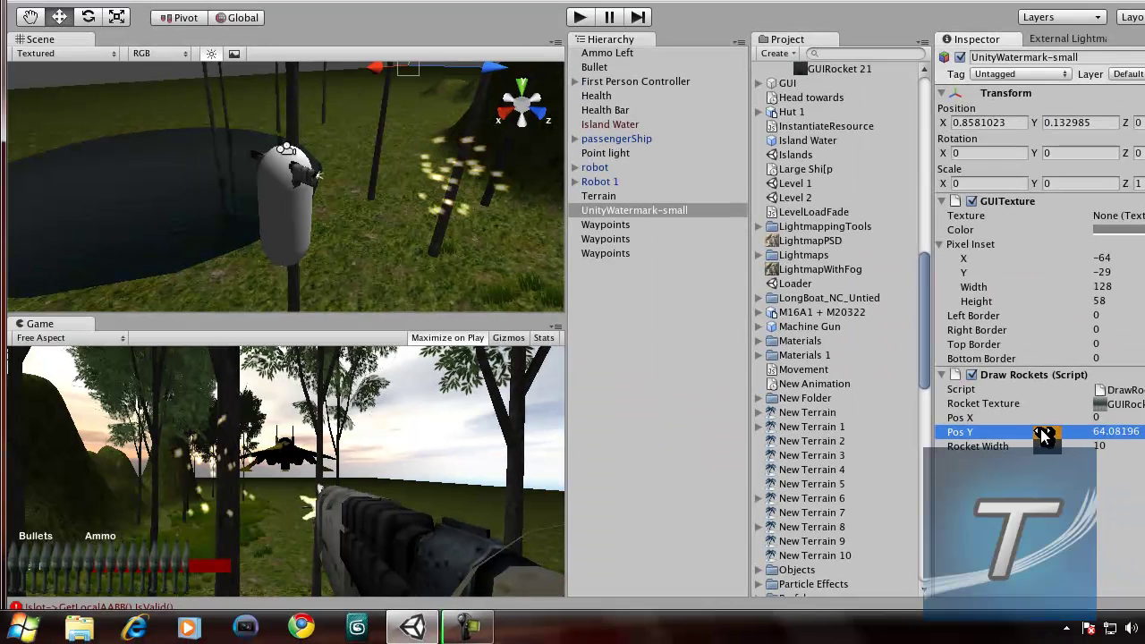
{"action": "mouse_move", "coordinate": [1047, 433]}
{"action": "left_mouse_down"}
{"action": "mouse_move", "coordinate": [1044, 415]}
{"action": "mouse_move", "coordinate": [966, 426]}
{"action": "mouse_move", "coordinate": [1029, 420]}
{"action": "mouse_move", "coordinate": [1013, 408]}
{"action": "mouse_move", "coordinate": [1005, 413]}
{"action": "mouse_move", "coordinate": [1071, 432]}
{"action": "mouse_move", "coordinate": [955, 435]}
{"action": "mouse_move", "coordinate": [1139, 407]}
{"action": "left_mouse_up"}
{"action": "left_click_drag", "start_coordinate": [1020, 428], "coordinate": [1128, 419]}
{"action": "left_click_drag", "start_coordinate": [1018, 457], "coordinate": [1129, 417]}
{"action": "left_click_drag", "start_coordinate": [1023, 420], "coordinate": [1135, 416]}
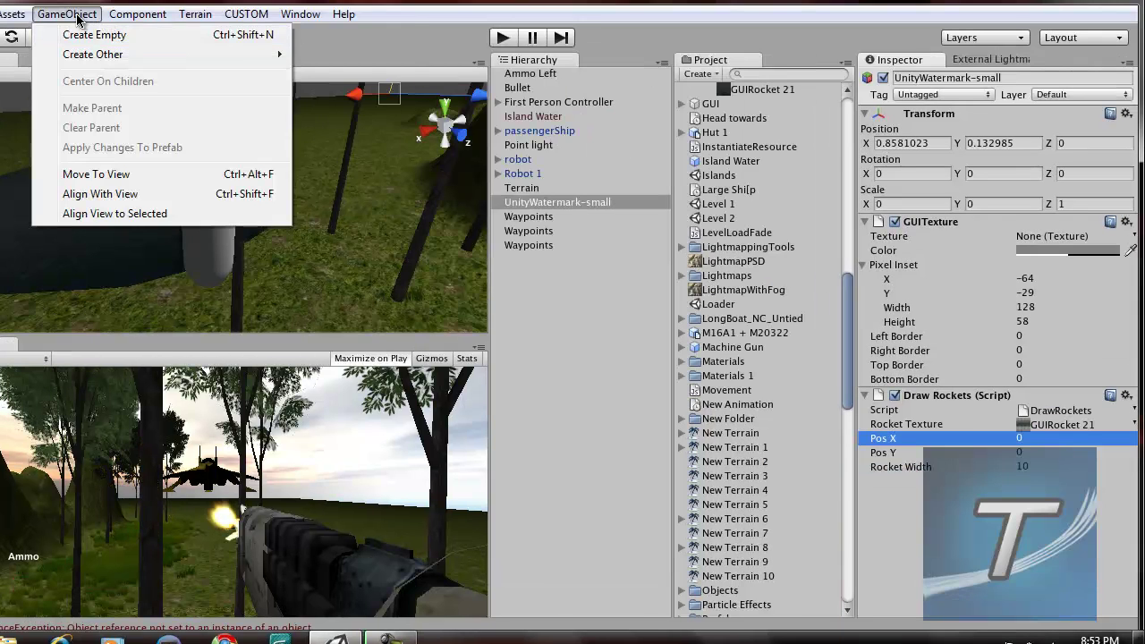
- Assign UnityWatermark-small as the Rocket GUI of the FPSPlayer script on the First Person Controller
{"action": "left_click", "coordinate": [559, 102]}
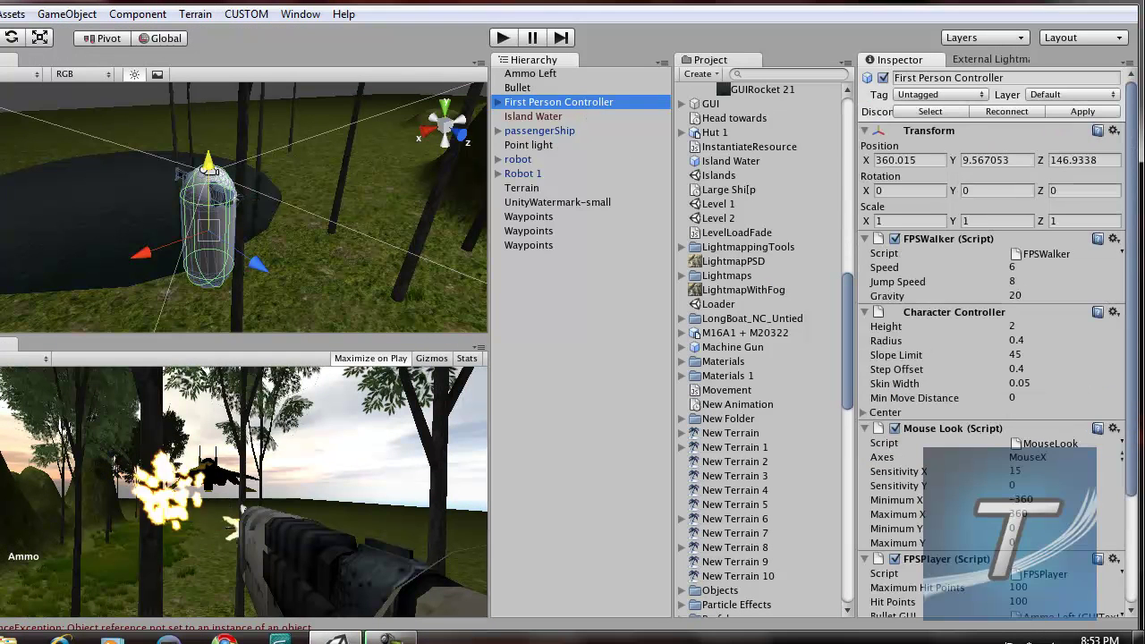
{"action": "left_click_drag", "start_coordinate": [1130, 413], "coordinate": [1129, 523]}
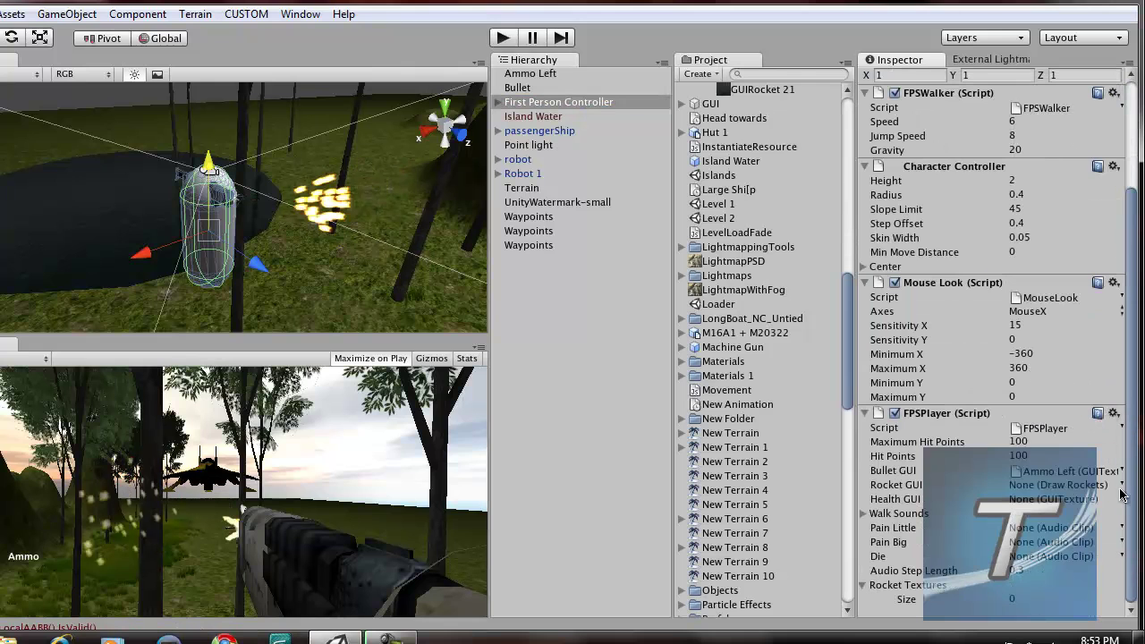
{"action": "left_click", "coordinate": [1117, 486]}
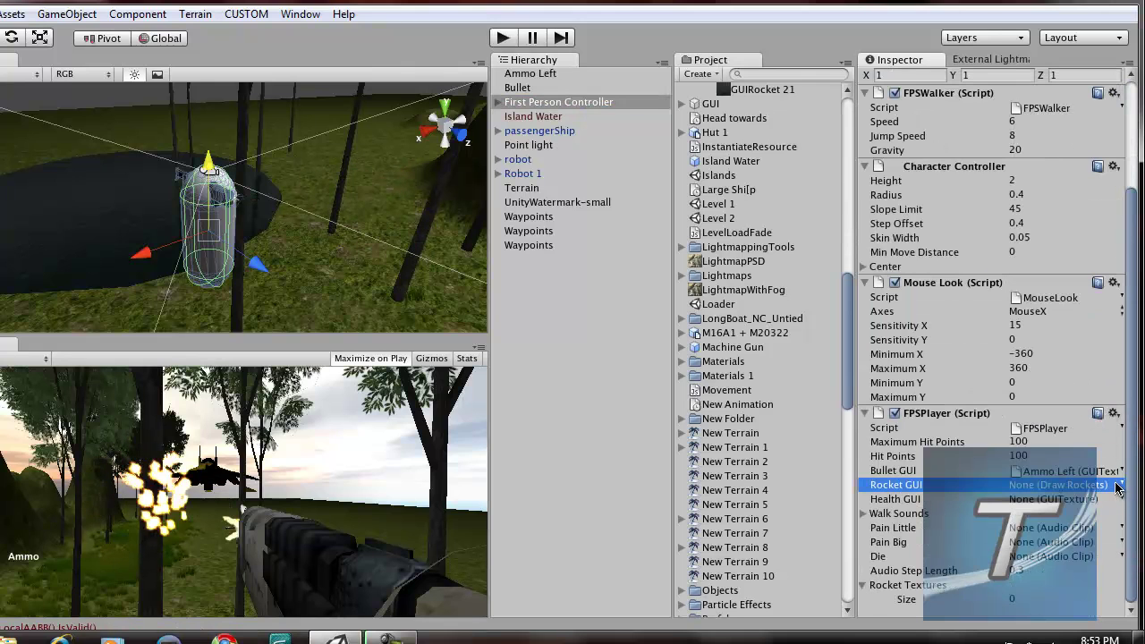
{"action": "left_click", "coordinate": [1063, 546]}
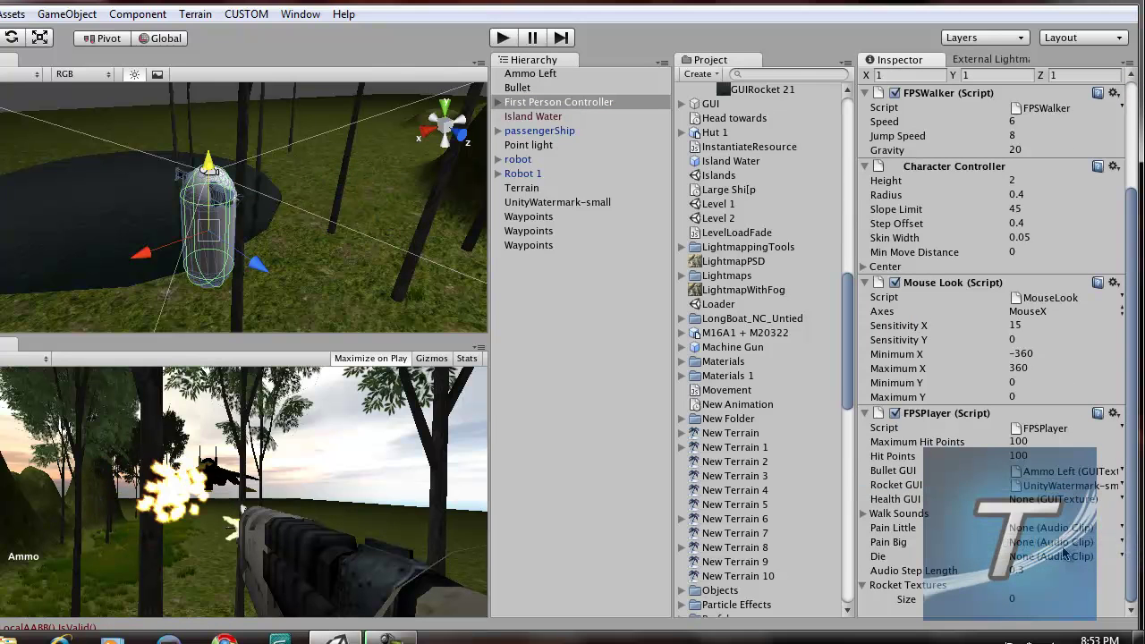
- Check the UnityWatermark-small object and locate the Health GUI field of the First Person Controller's FPSPlayer script
{"action": "left_click", "coordinate": [584, 203]}
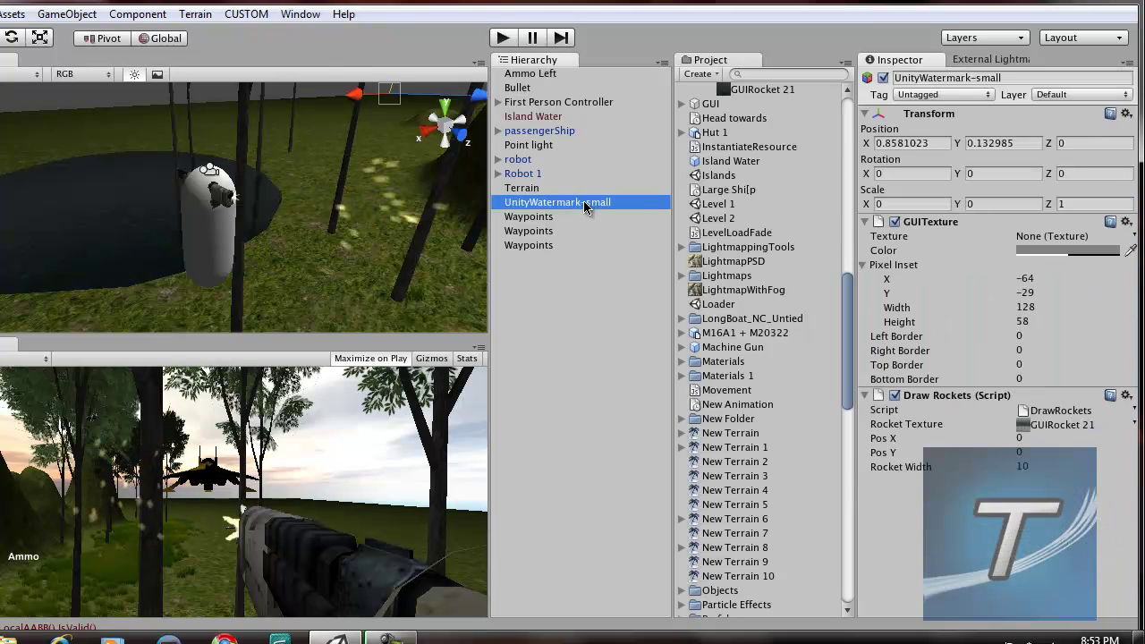
{"action": "left_click", "coordinate": [527, 103]}
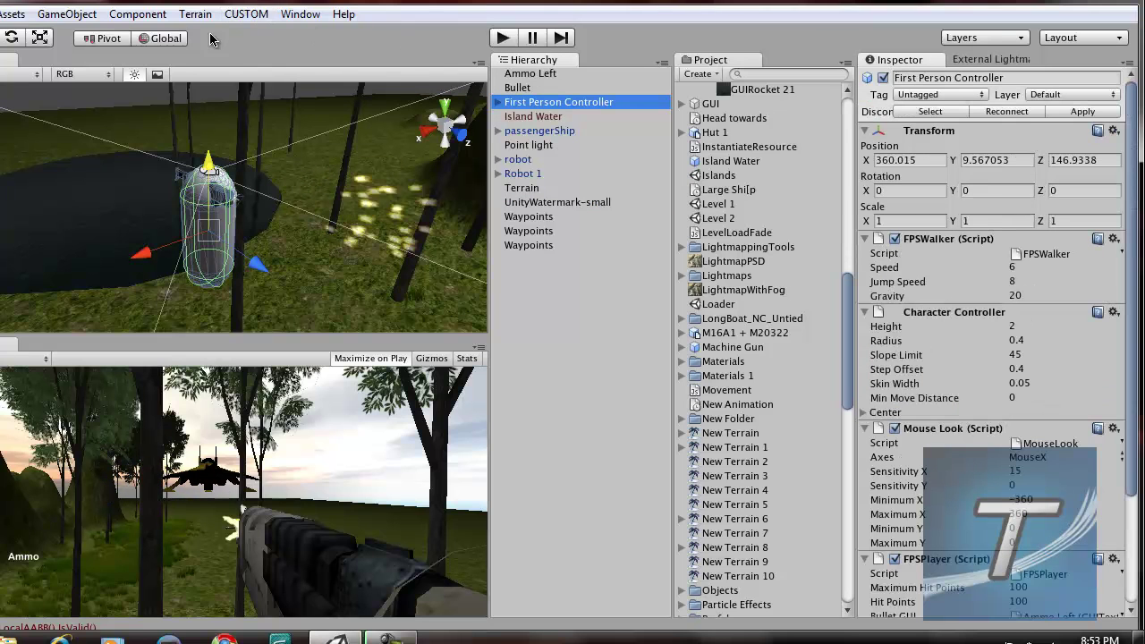
{"action": "left_click", "coordinate": [1131, 554]}
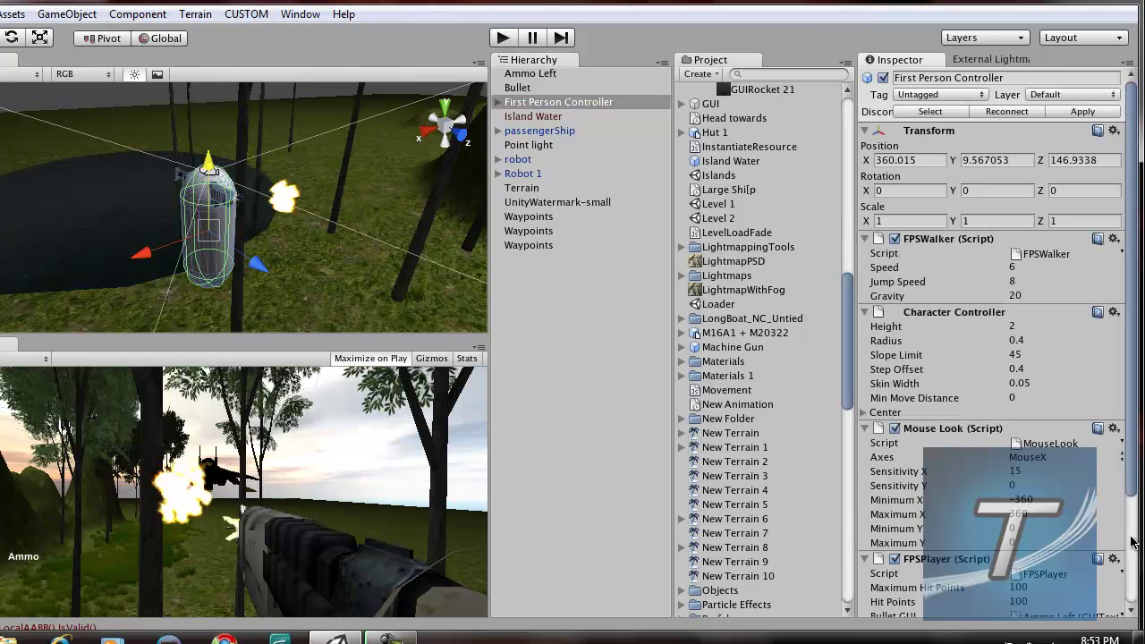
{"action": "scroll", "coordinate": [1132, 555], "scroll_direction": "down", "scroll_amount": 5}
{"action": "left_click", "coordinate": [895, 499]}
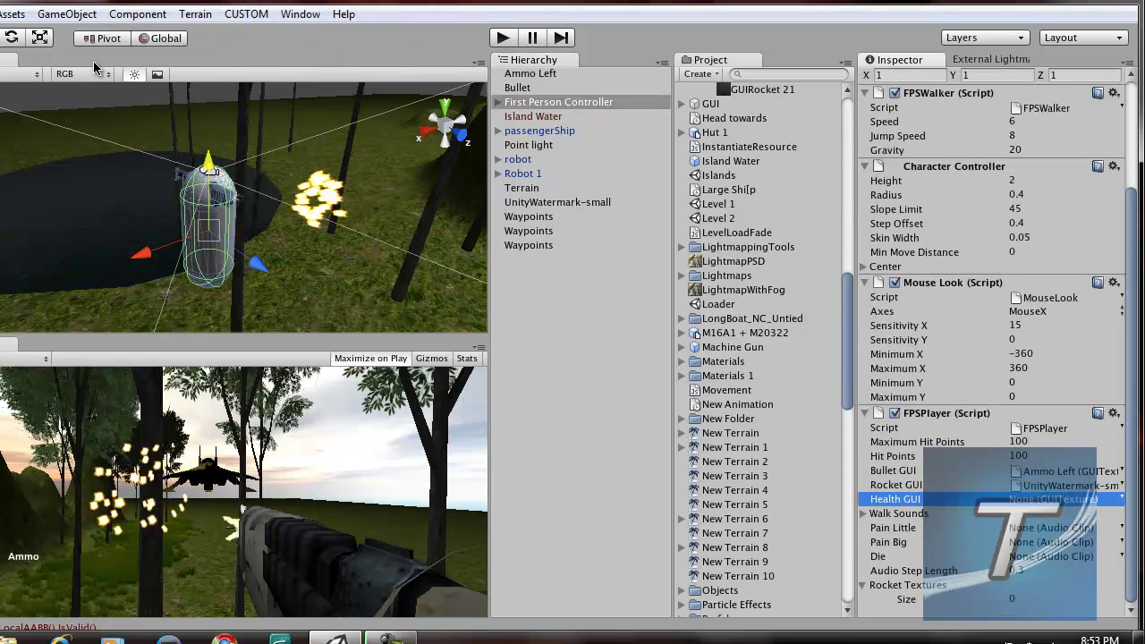
- Duplicate the Bullet text object and lower the copy to about Y 0.145
{"action": "right_click", "coordinate": [517, 87]}
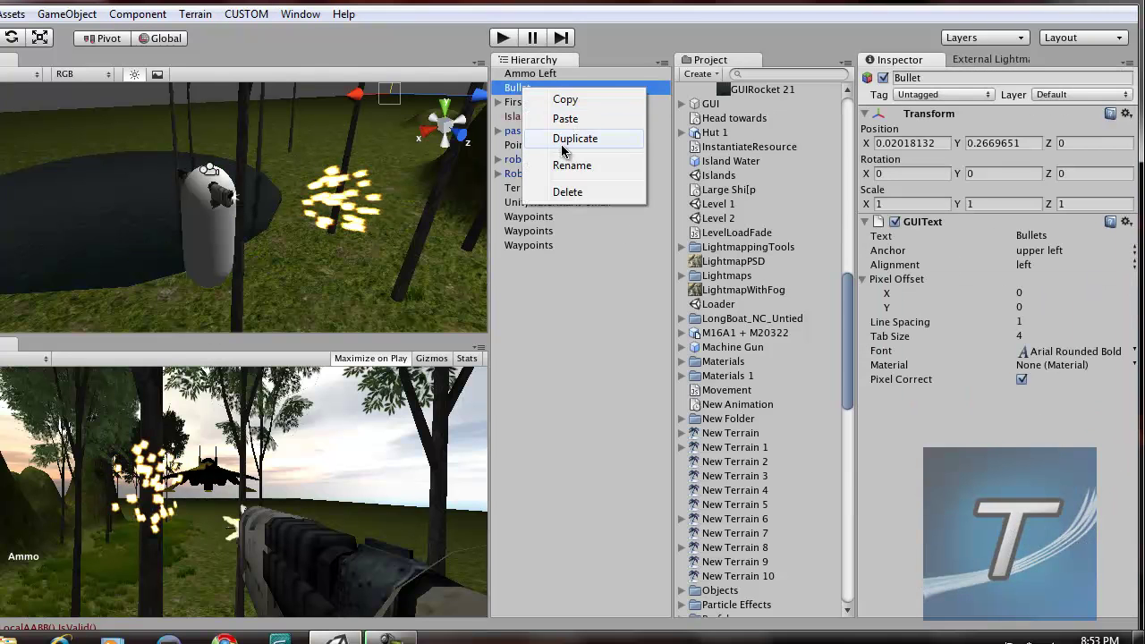
{"action": "left_click", "coordinate": [562, 145]}
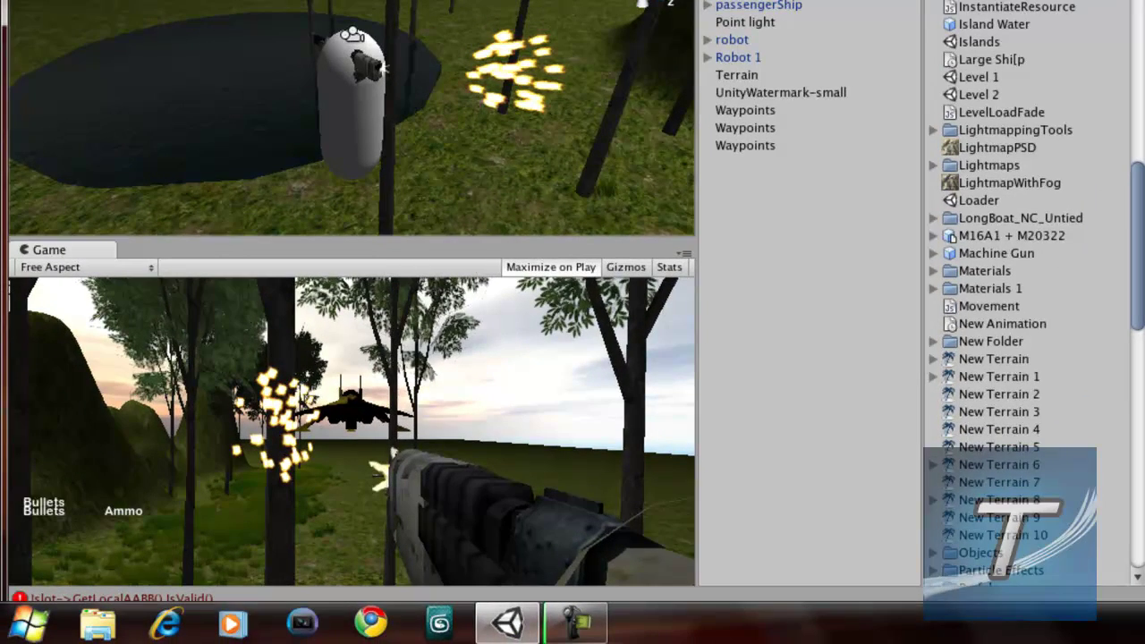
{"action": "left_click_drag", "start_coordinate": [977, 161], "coordinate": [971, 167]}
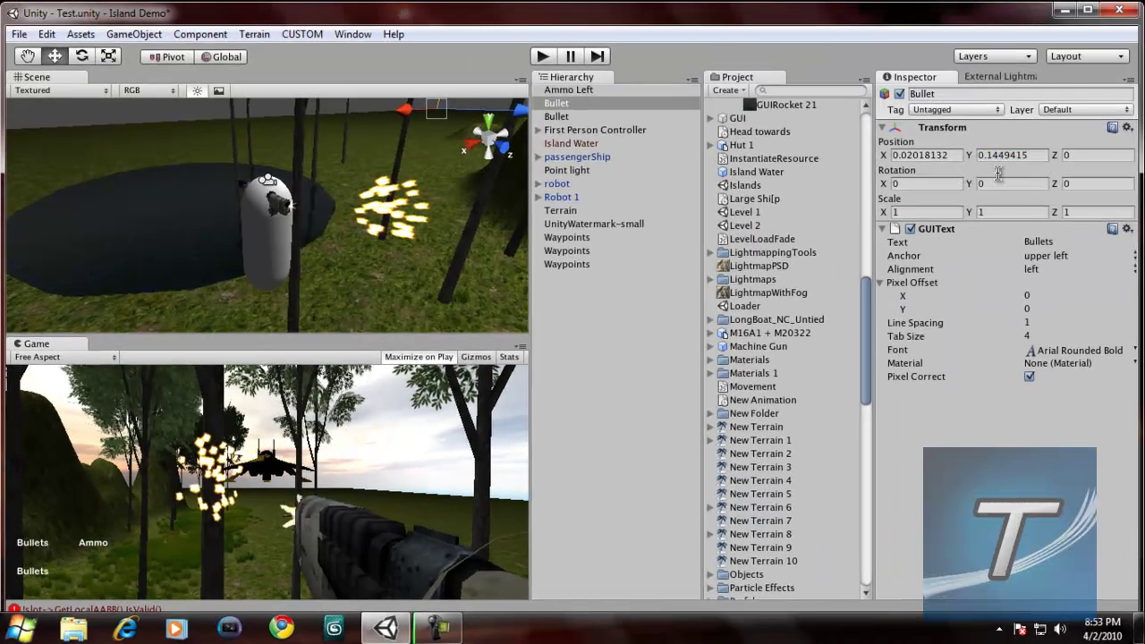
- Set the displayed text of the duplicated Bullet object to Health and rename the object Health
{"action": "left_click", "coordinate": [1053, 239]}
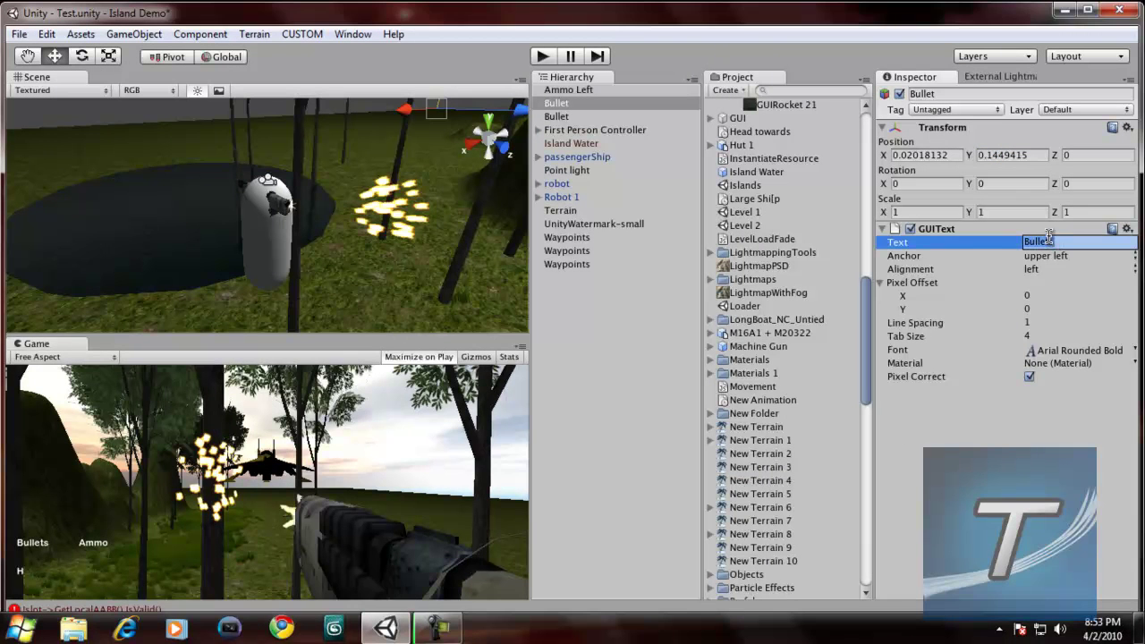
{"action": "key", "text": "Return"}
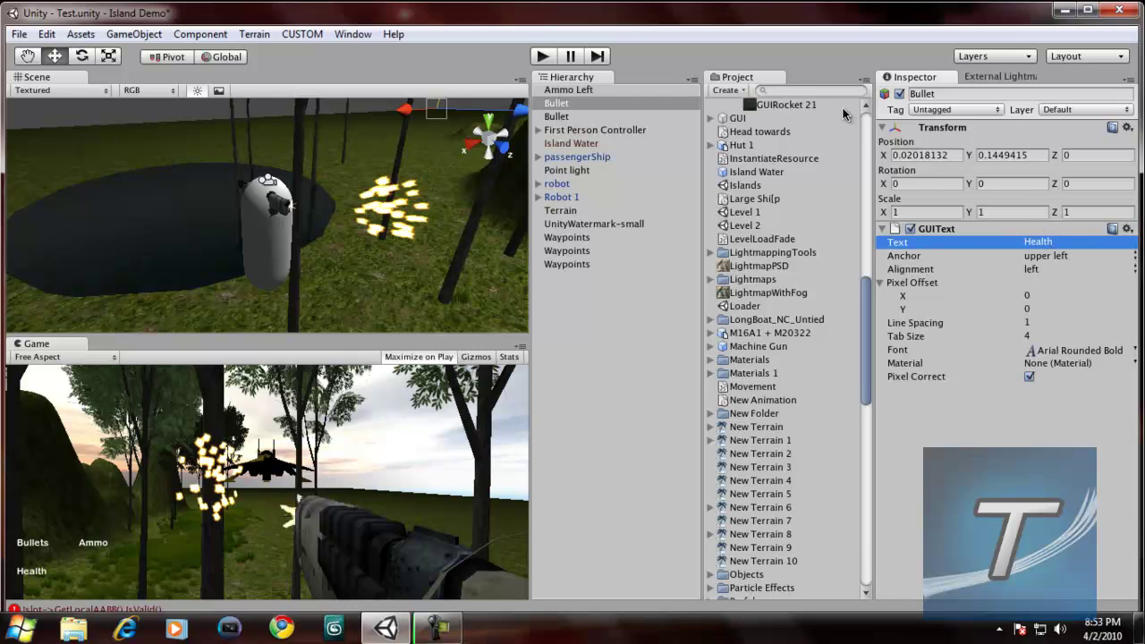
{"action": "left_click", "coordinate": [1007, 95]}
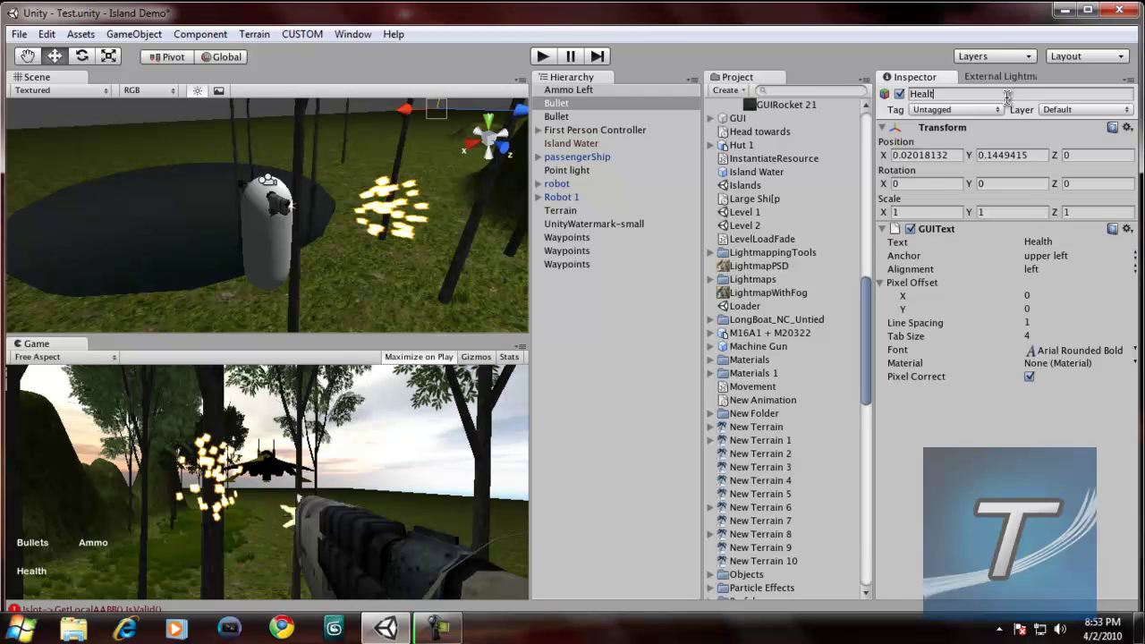
{"action": "type", "text": "Health"}
{"action": "key", "text": "Return"}
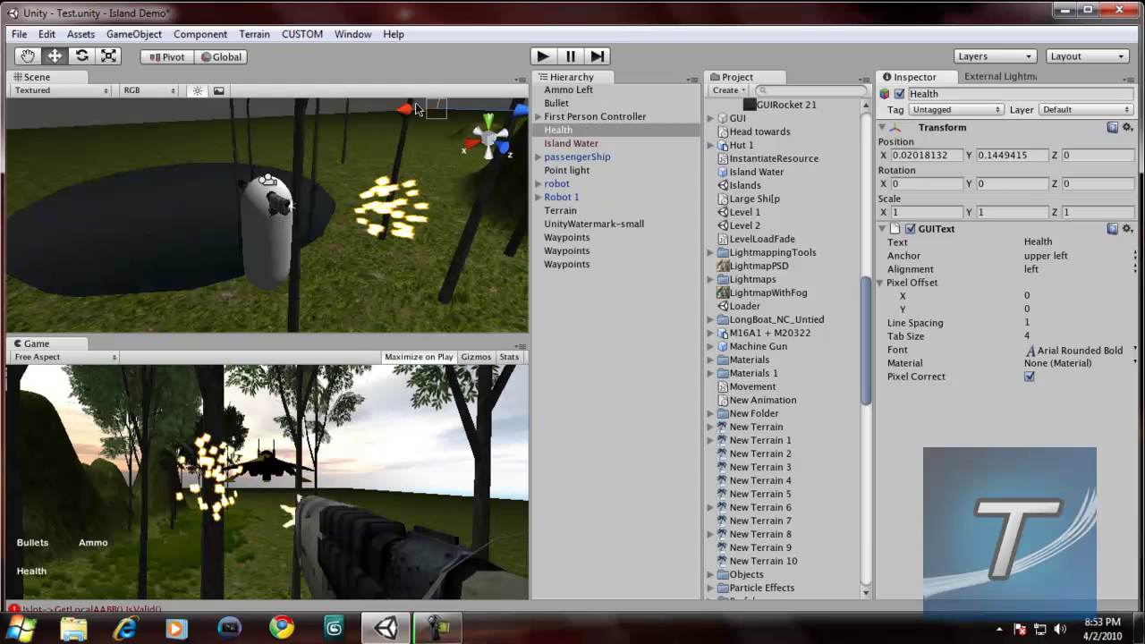
- Create another GUI Texture object for the health bar
{"action": "left_click", "coordinate": [135, 34]}
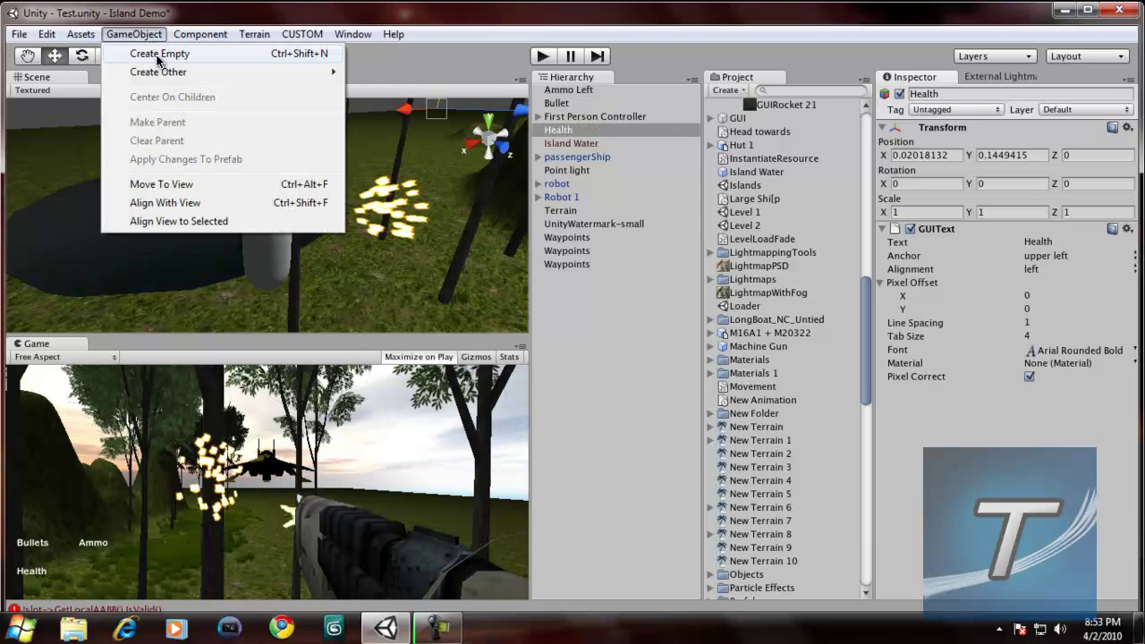
{"action": "mouse_move", "coordinate": [164, 72]}
{"action": "left_click", "coordinate": [413, 131]}
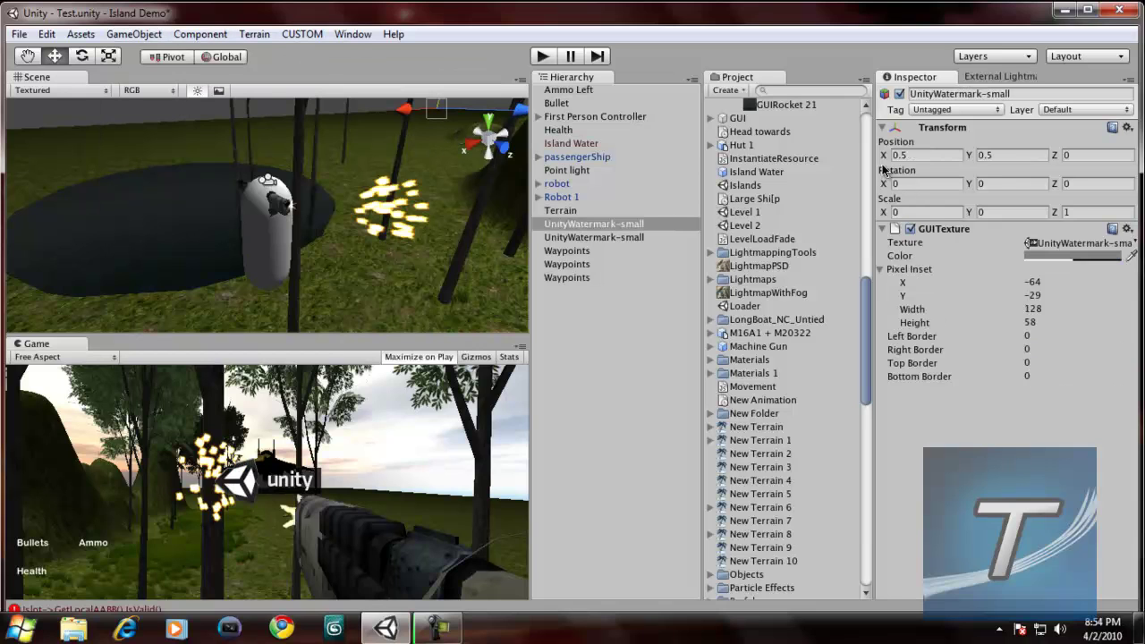
- Position the new GUI texture at about X 0.20, Y 0.14 and assign it the healthBar texture
{"action": "left_click_drag", "start_coordinate": [974, 158], "coordinate": [963, 154]}
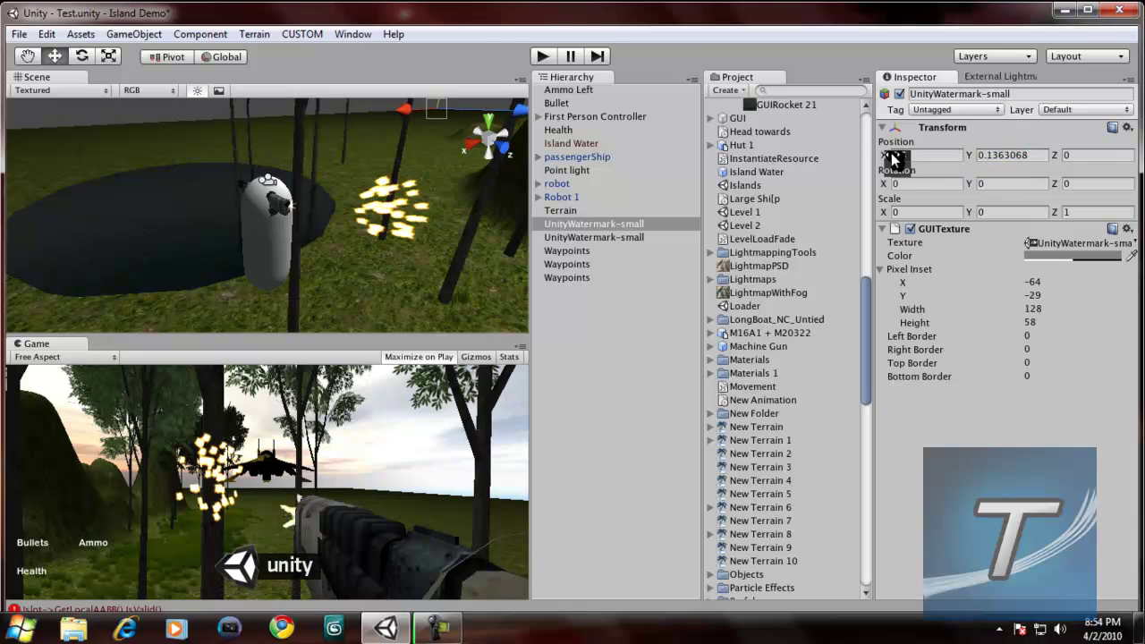
{"action": "mouse_move", "coordinate": [892, 158]}
{"action": "left_mouse_down"}
{"action": "mouse_move", "coordinate": [905, 157]}
{"action": "mouse_move", "coordinate": [886, 162]}
{"action": "left_mouse_up"}
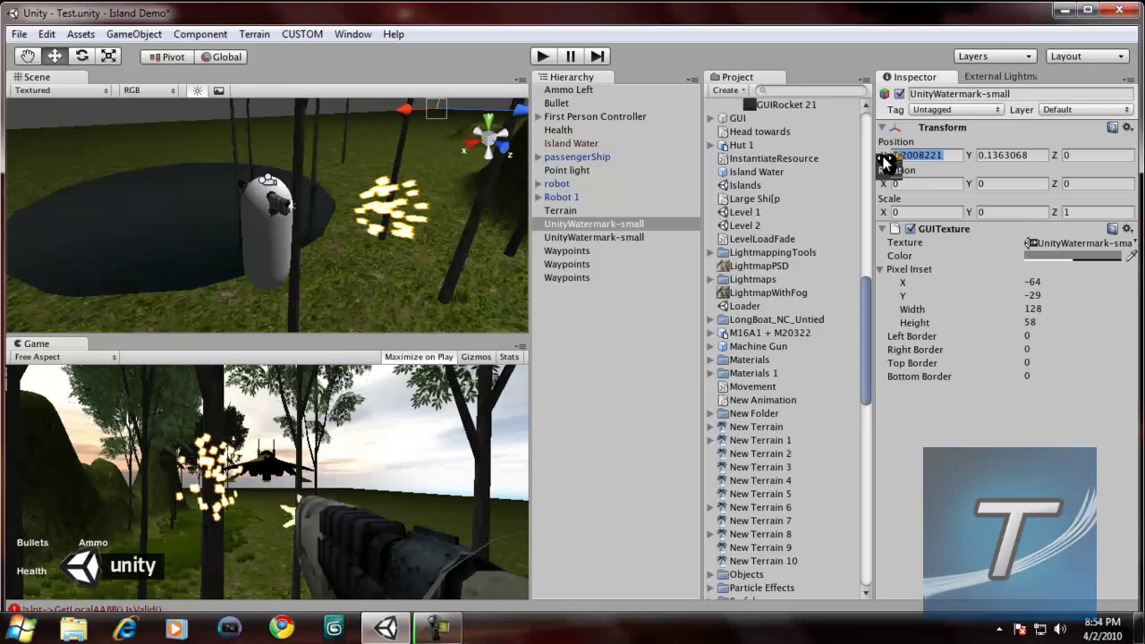
{"action": "left_click", "coordinate": [1133, 244]}
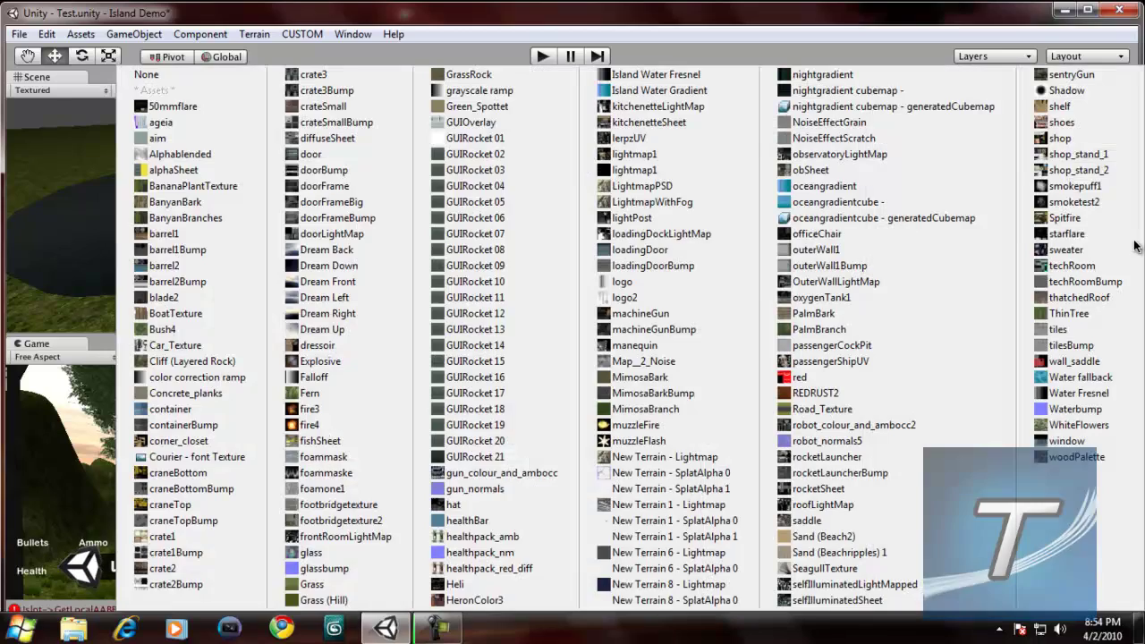
{"action": "left_click", "coordinate": [452, 561]}
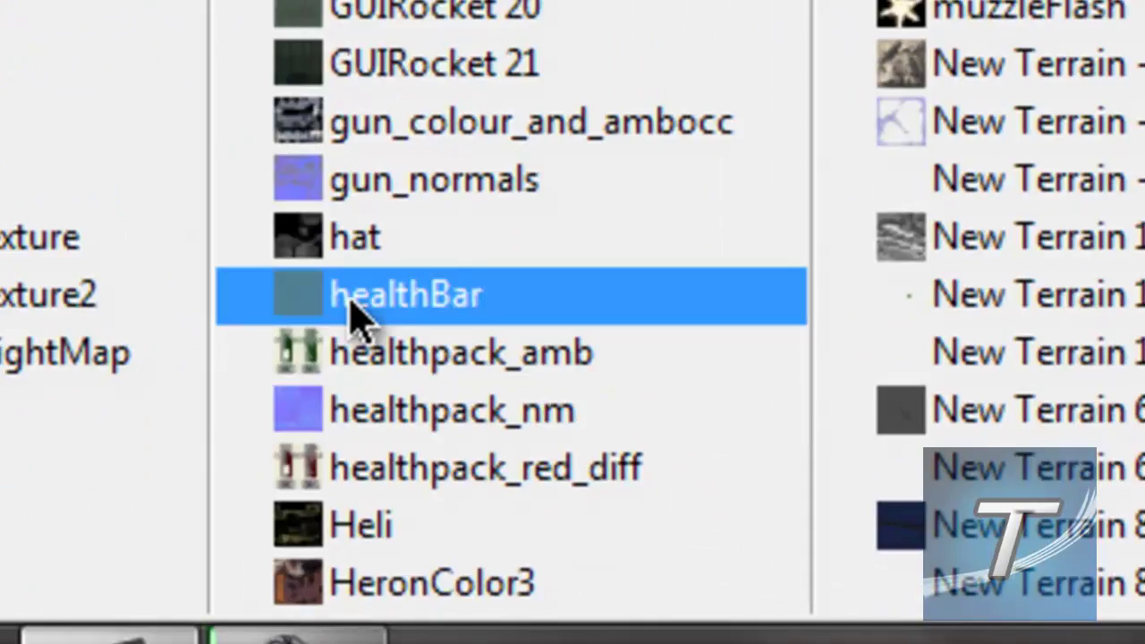
{"action": "double_click", "coordinate": [357, 297]}
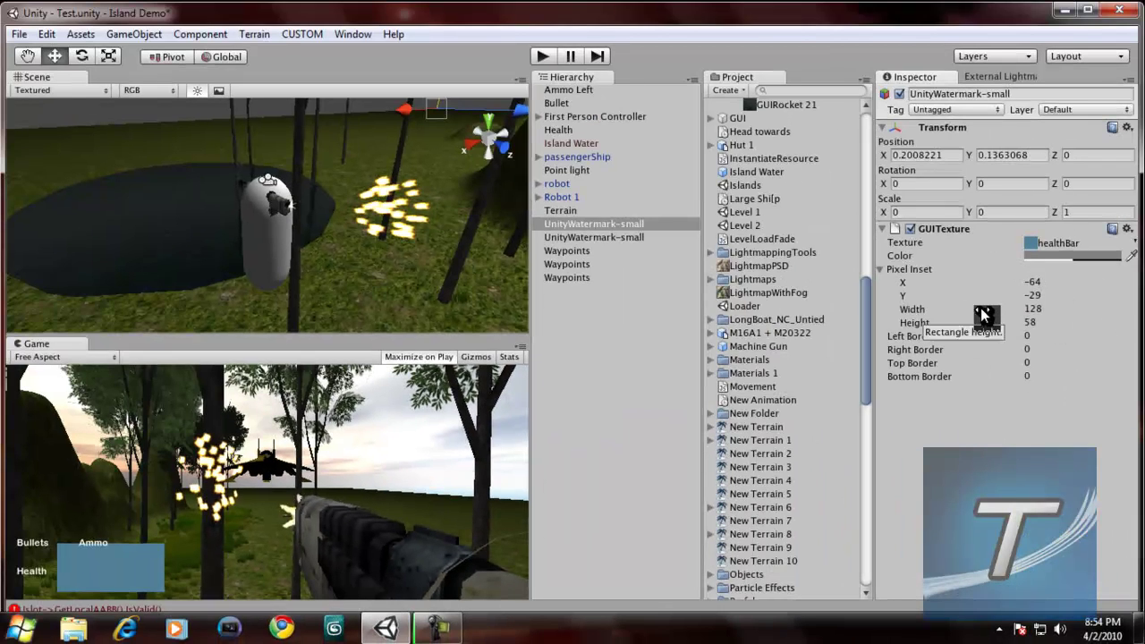
- Resize the health bar texture to about 158 by 16 and position it at about X 0.25, Y 0.20 beside the Health text
{"action": "mouse_move", "coordinate": [979, 331]}
{"action": "left_mouse_down"}
{"action": "mouse_move", "coordinate": [912, 338]}
{"action": "mouse_move", "coordinate": [845, 373]}
{"action": "left_mouse_up"}
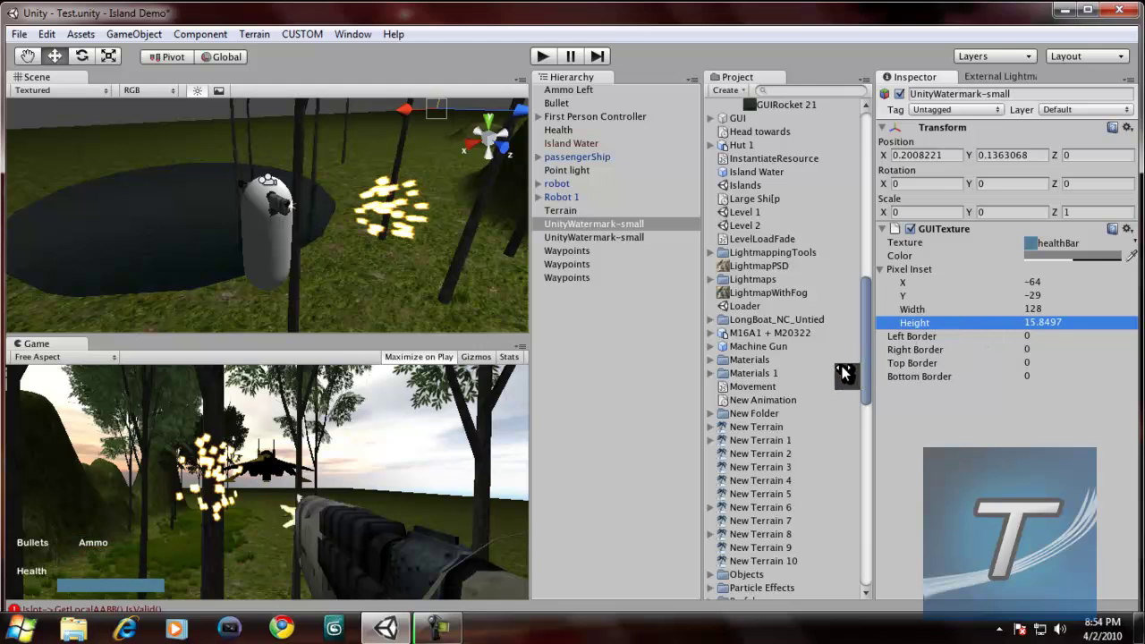
{"action": "left_click", "coordinate": [997, 310]}
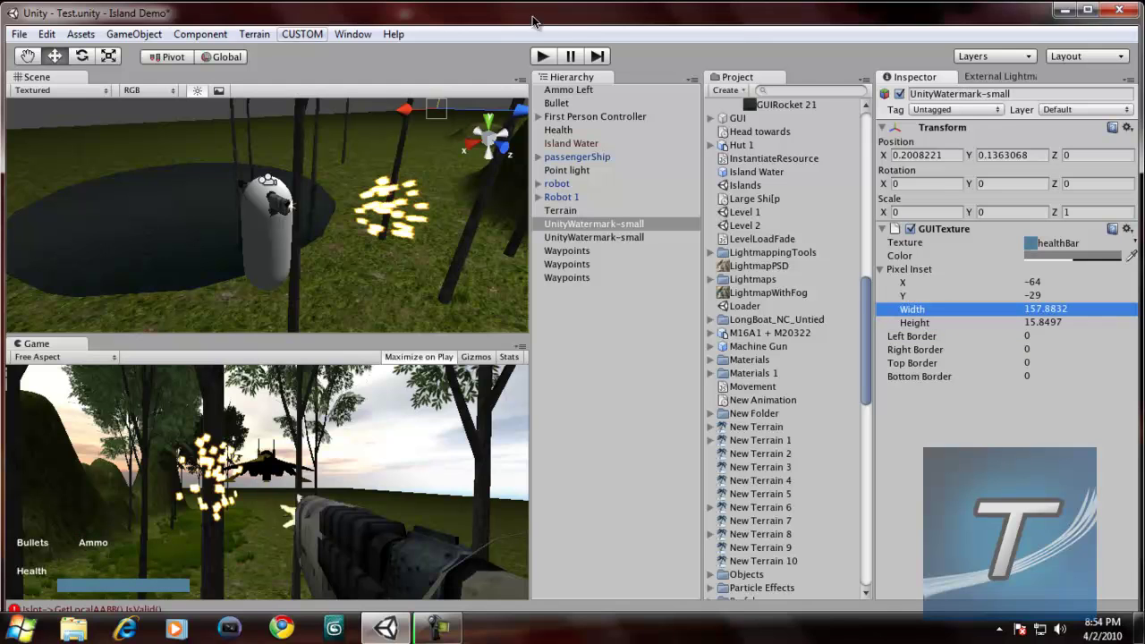
{"action": "left_click", "coordinate": [978, 154]}
{"action": "left_click_drag", "start_coordinate": [978, 156], "coordinate": [978, 154]}
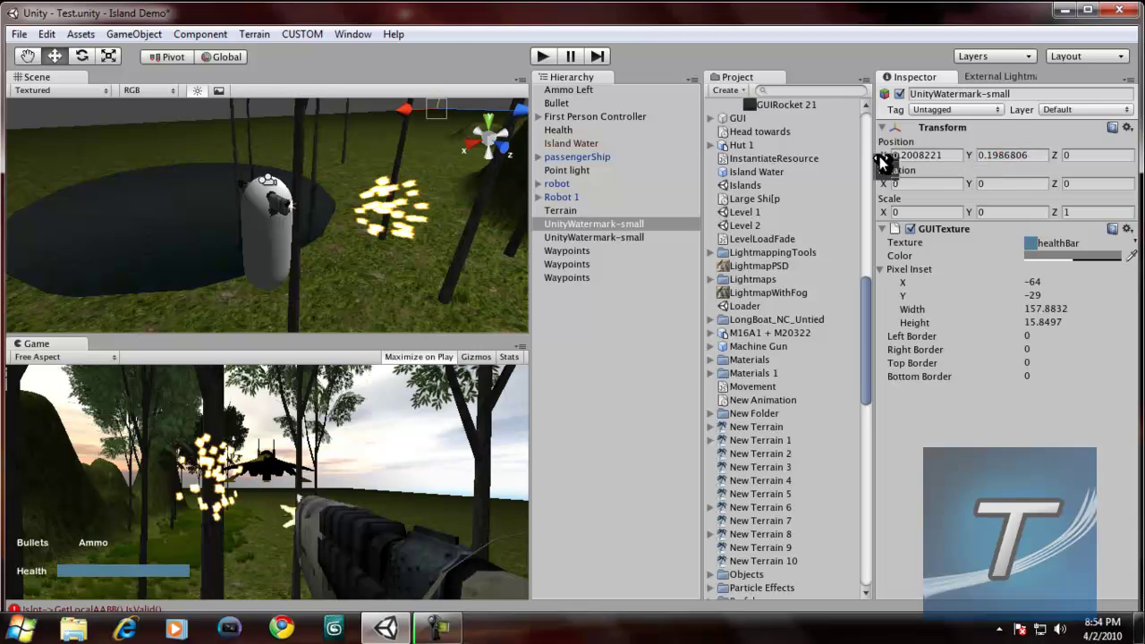
{"action": "left_click_drag", "start_coordinate": [892, 159], "coordinate": [889, 158]}
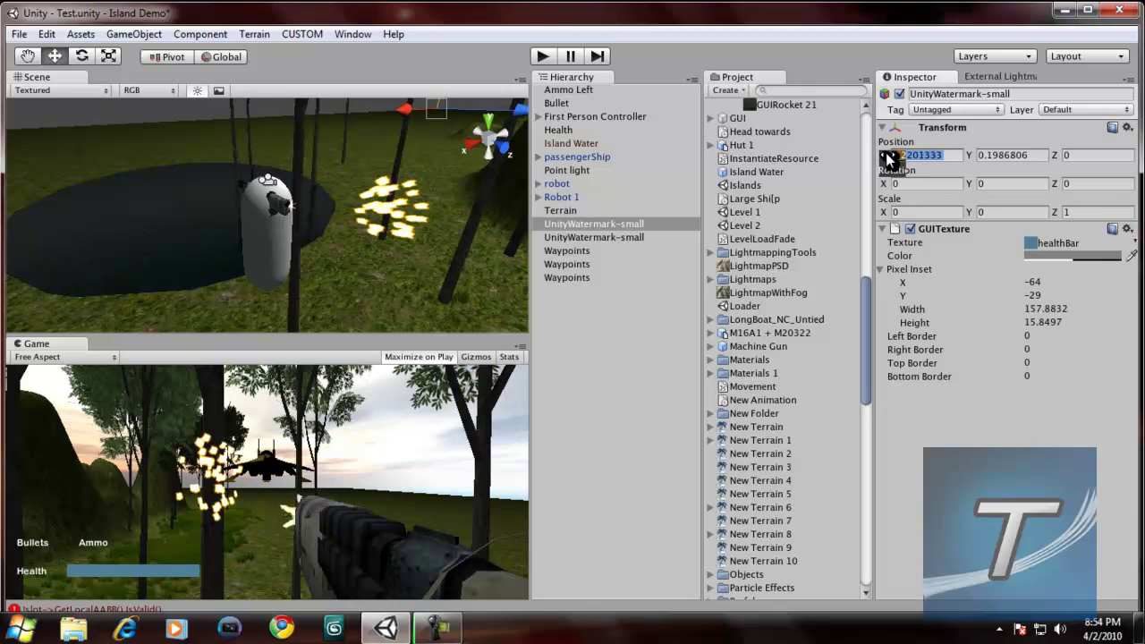
- Set the color of the health bar's GUITexture to red
{"action": "left_click", "coordinate": [1101, 258]}
{"action": "left_click_drag", "start_coordinate": [106, 132], "coordinate": [126, 88]}
{"action": "left_click", "coordinate": [155, 9]}
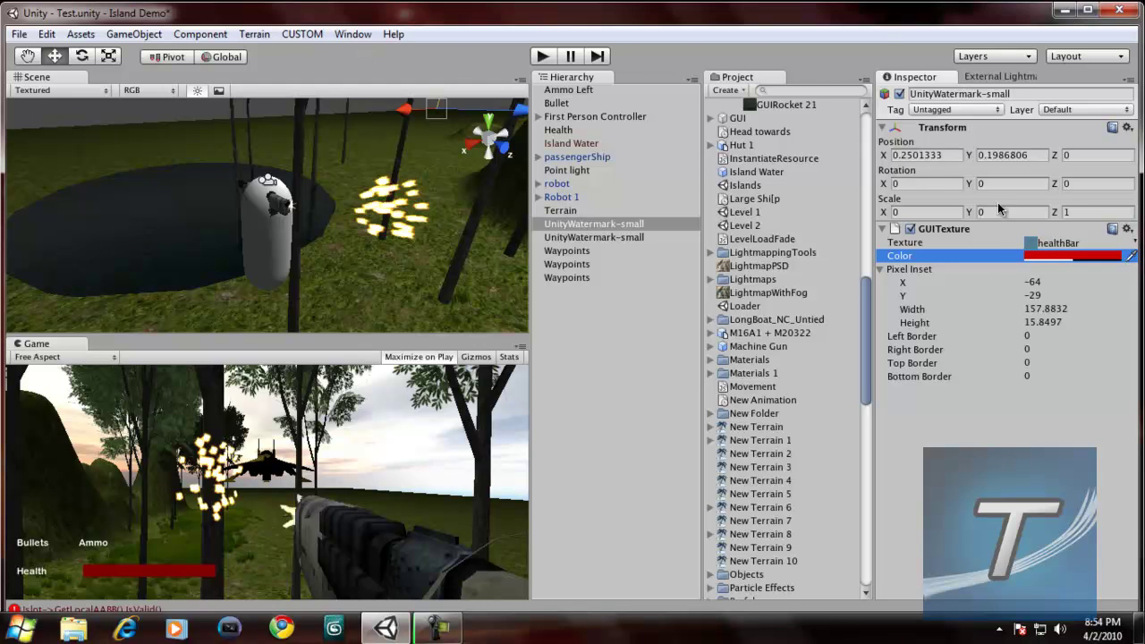
{"action": "left_click", "coordinate": [606, 121]}
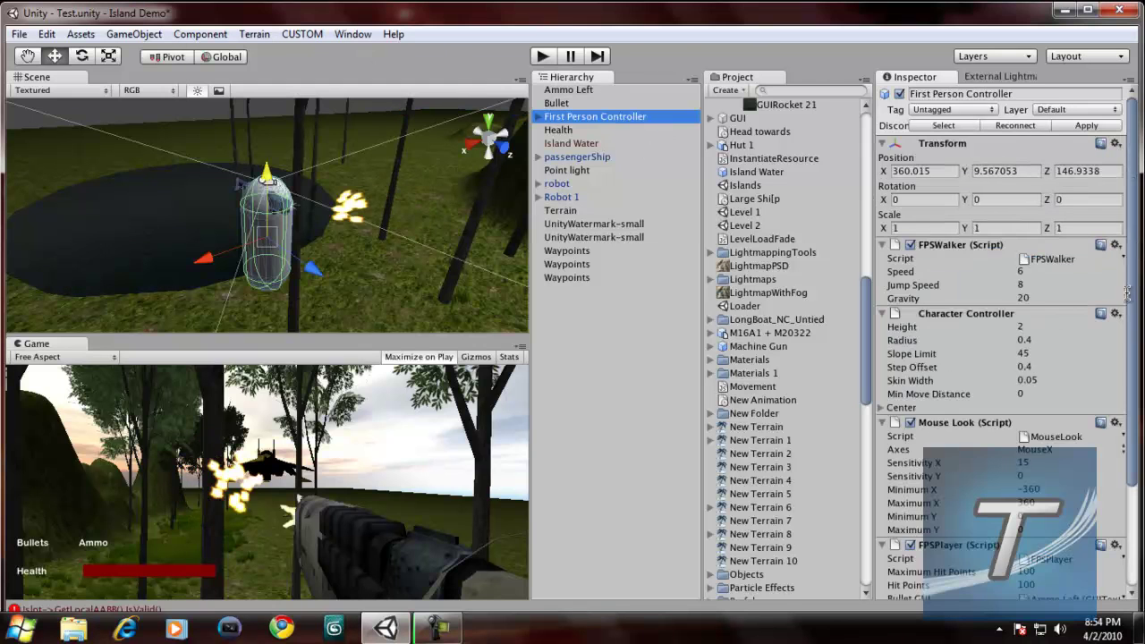
{"action": "scroll", "coordinate": [1127, 487], "scroll_direction": "down", "scroll_amount": 3}
{"action": "left_click", "coordinate": [1123, 488]}
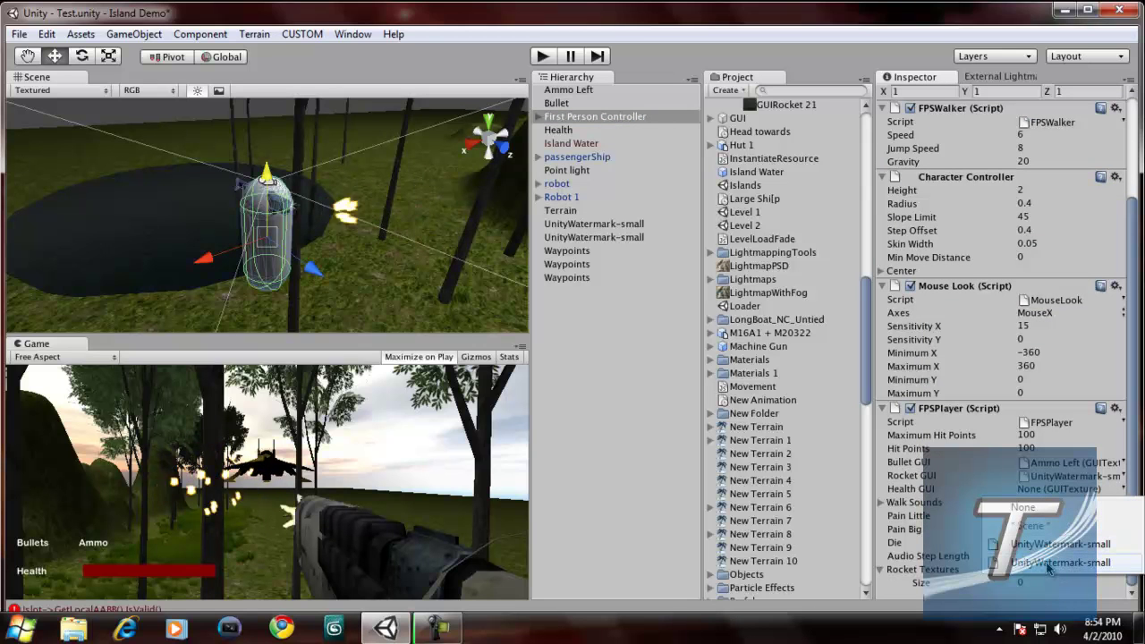
- Rename the red health bar texture object Health Bar
{"action": "left_click", "coordinate": [596, 225]}
{"action": "left_click", "coordinate": [954, 94]}
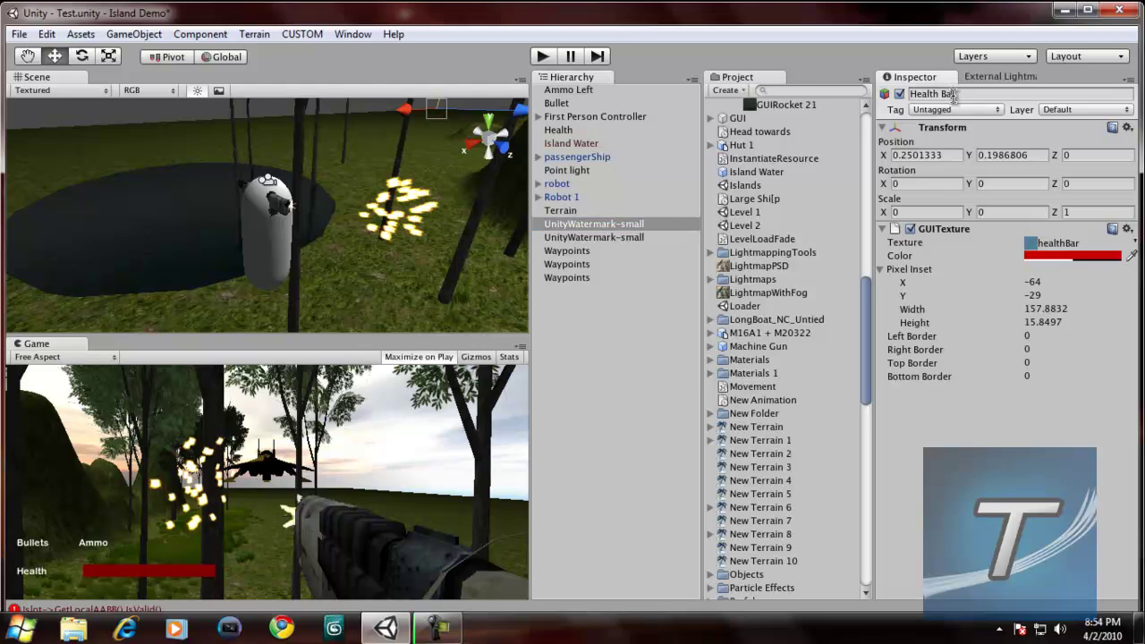
{"action": "key", "text": "Return"}
- Assign the Health Bar object to the Health GUI field of the First Person Controller's FPSPlayer script
{"action": "left_click", "coordinate": [597, 116]}
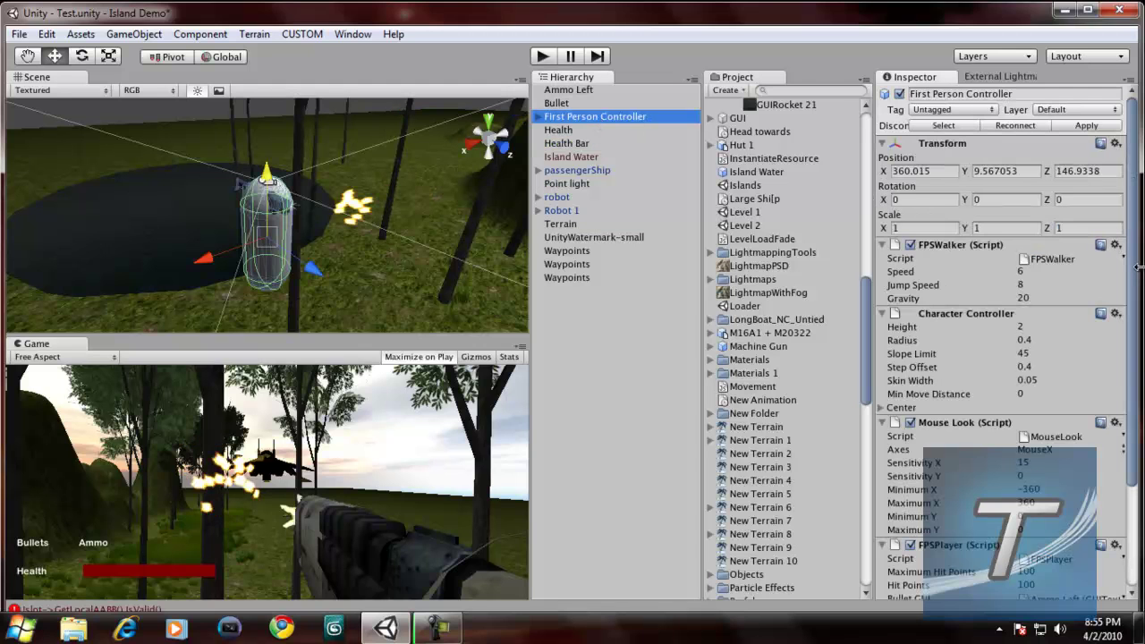
{"action": "scroll", "coordinate": [1136, 435], "scroll_direction": "down", "scroll_amount": 3}
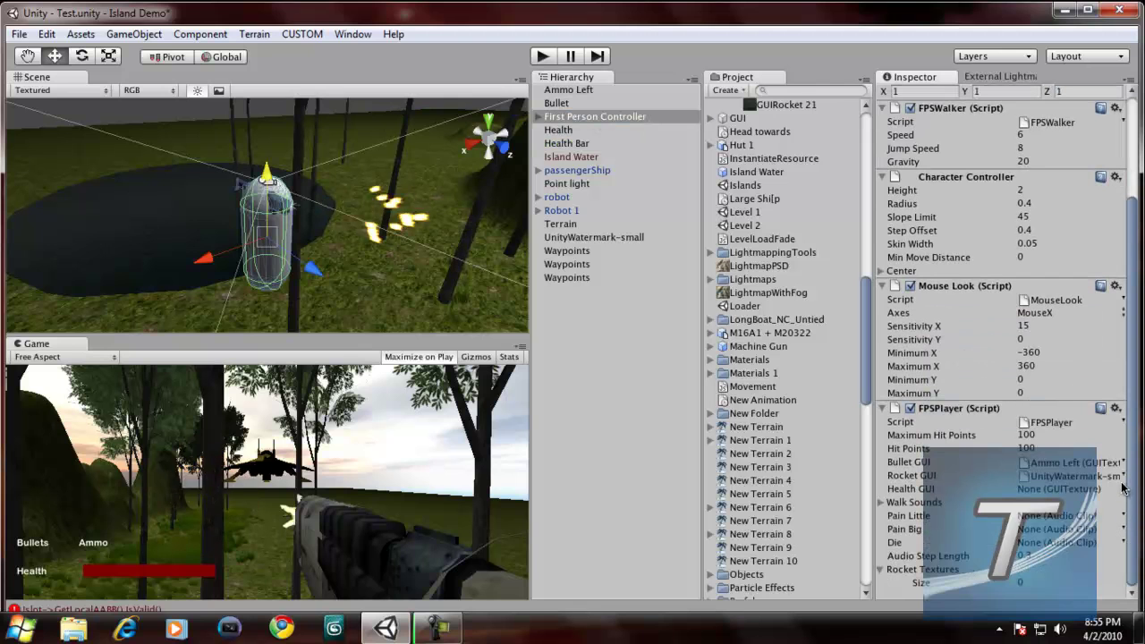
{"action": "left_click", "coordinate": [1122, 490]}
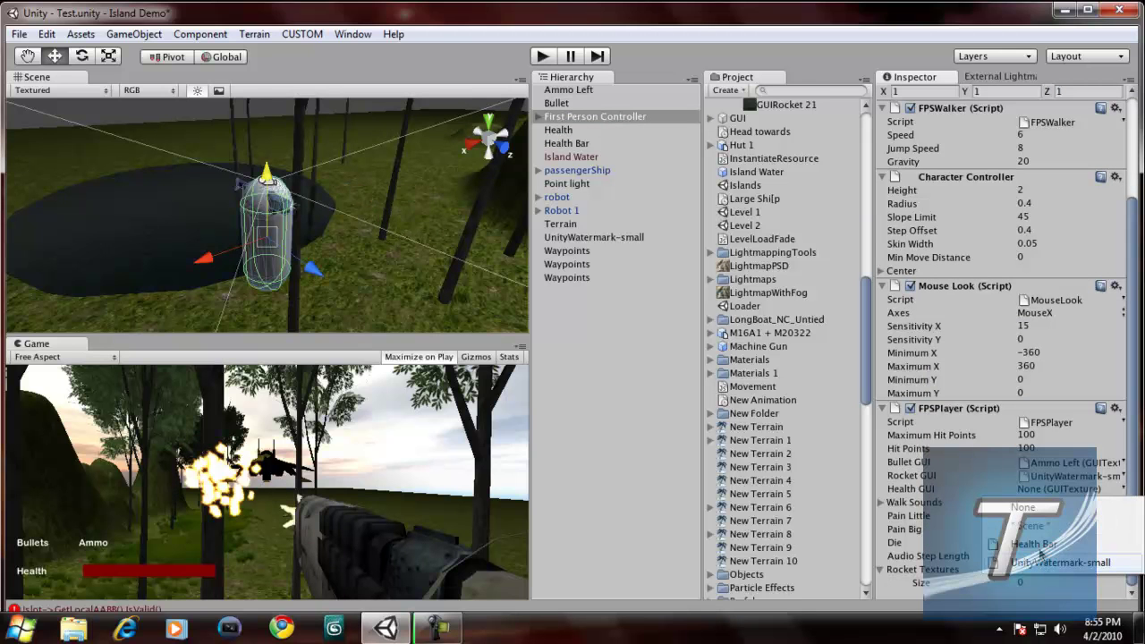
{"action": "left_click", "coordinate": [1033, 544]}
- Run the game, stop it, run it again and resume it from pause to test the GUI
{"action": "left_click", "coordinate": [542, 56]}
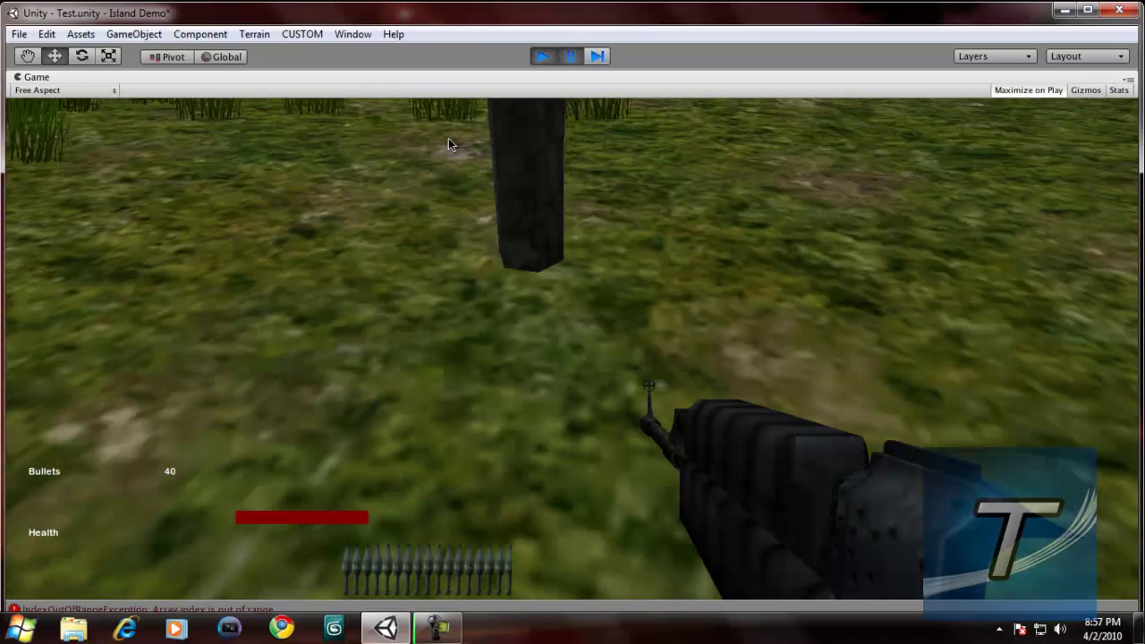
{"action": "left_click", "coordinate": [542, 57]}
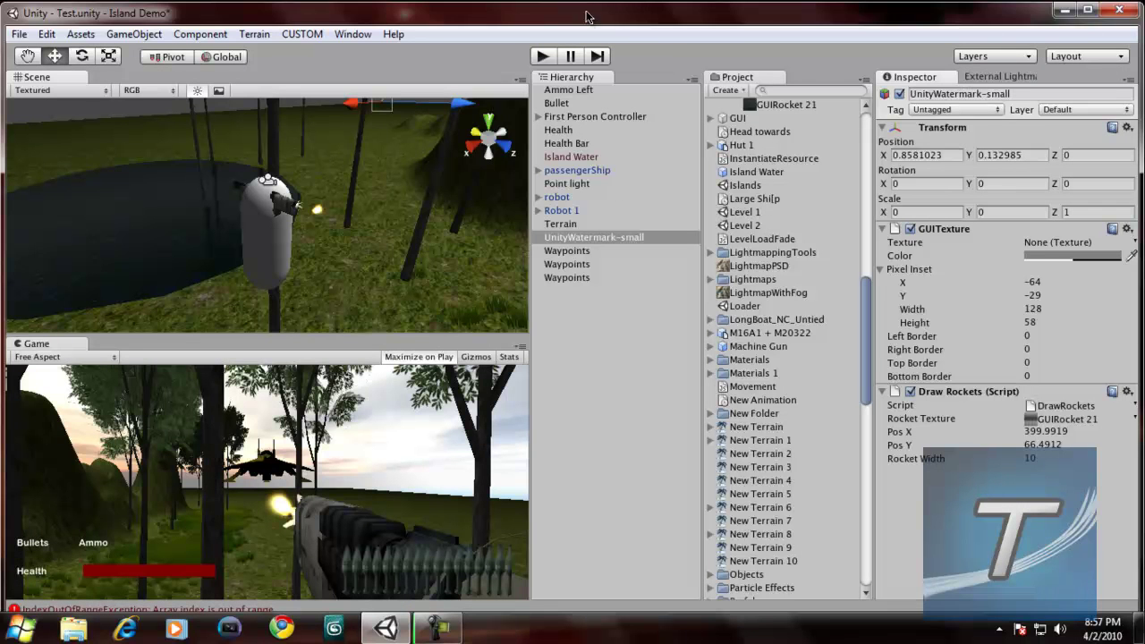
{"action": "left_click", "coordinate": [540, 57]}
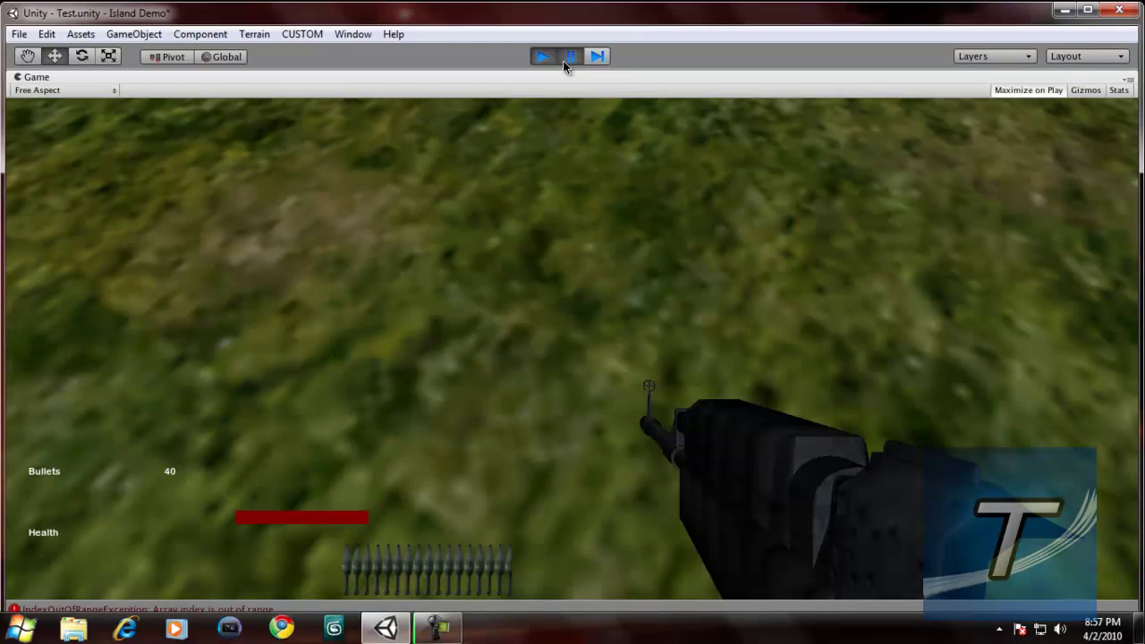
{"action": "left_click", "coordinate": [564, 62]}
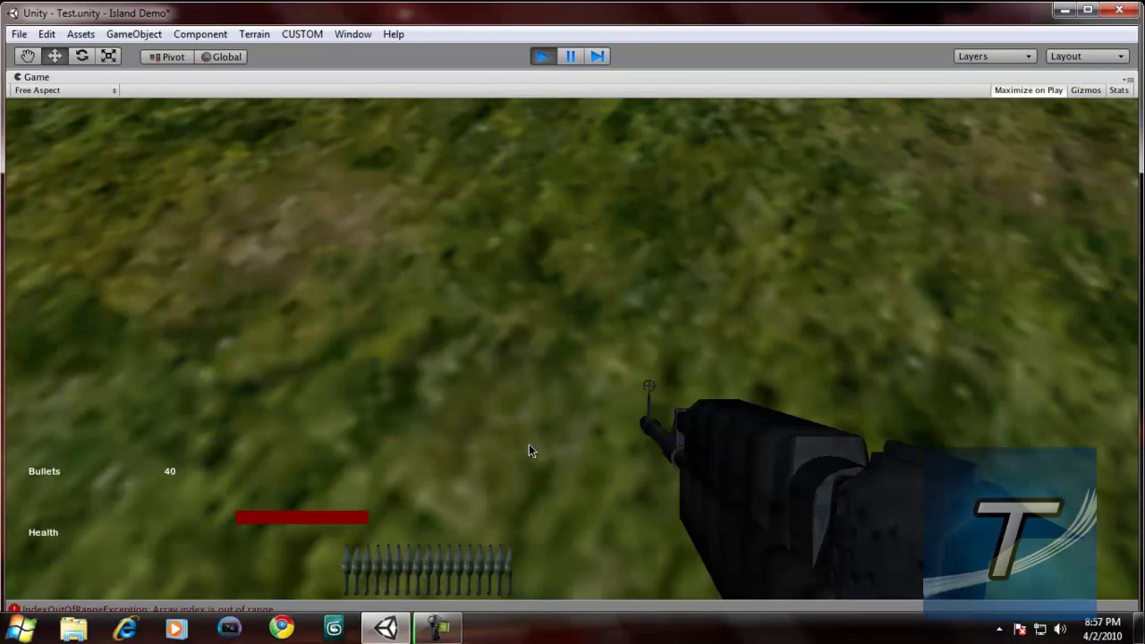
- Fire a short test burst and walk the player past the water to the hills to view the GUI during play
{"action": "left_click", "coordinate": [532, 444]}
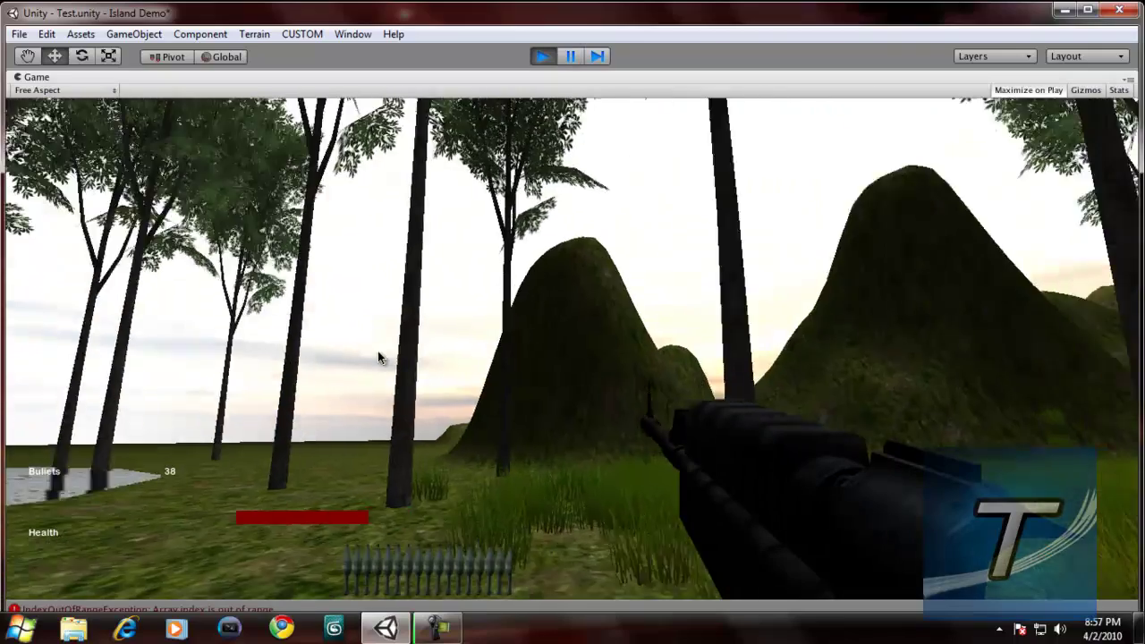
{"action": "key", "text": "w"}
{"action": "key", "text": "w"}
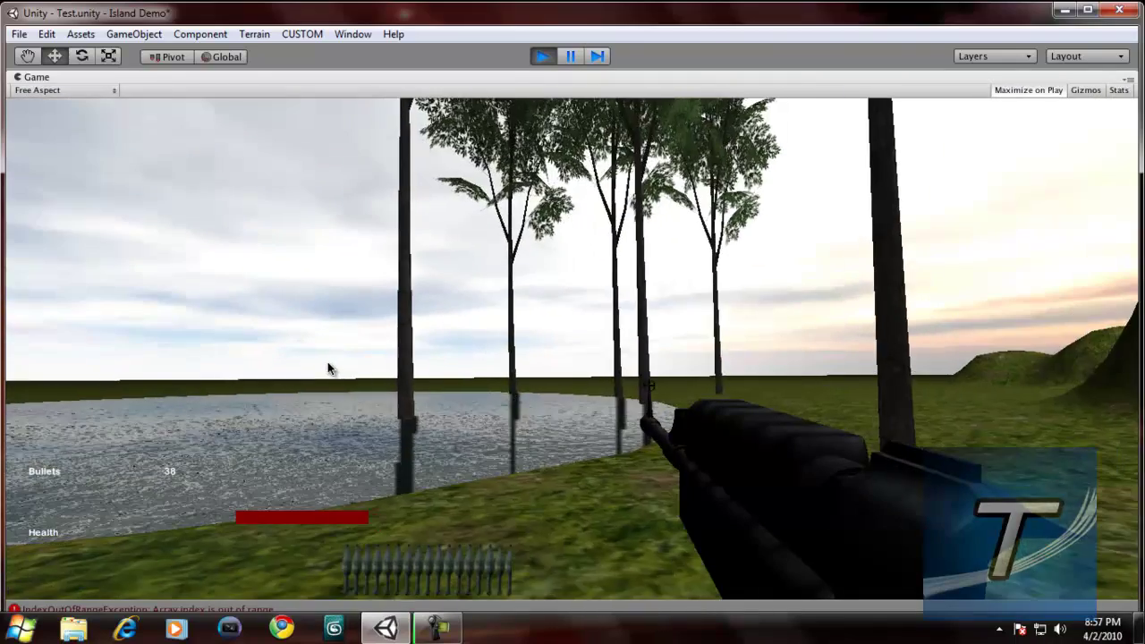
{"action": "key", "text": "w"}
{"action": "key", "text": "w"}
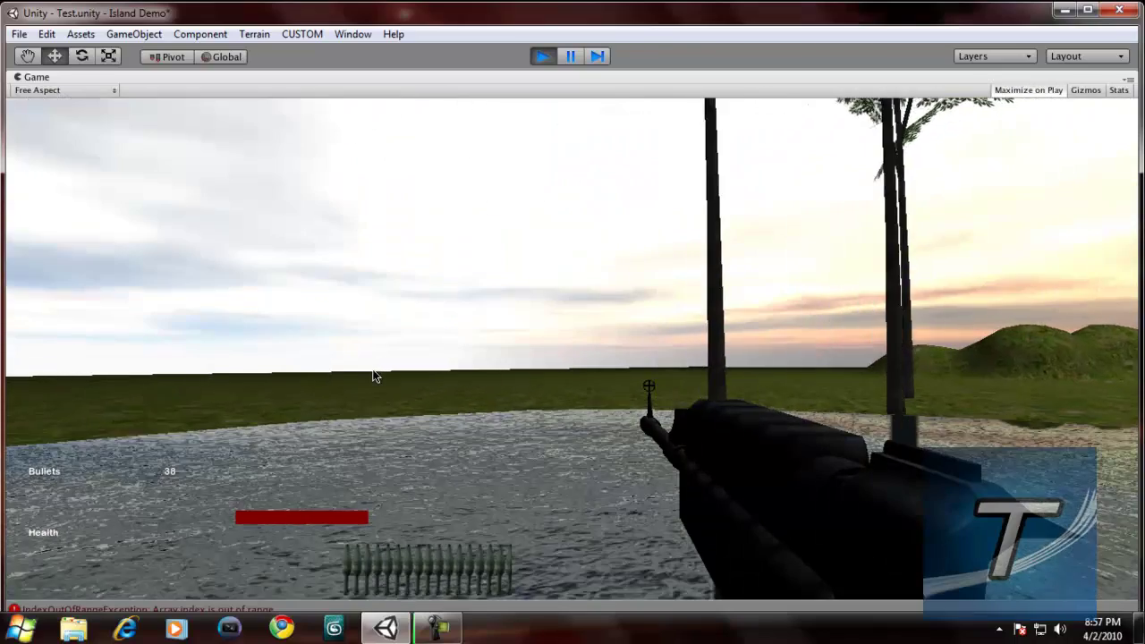
{"action": "key", "text": "w"}
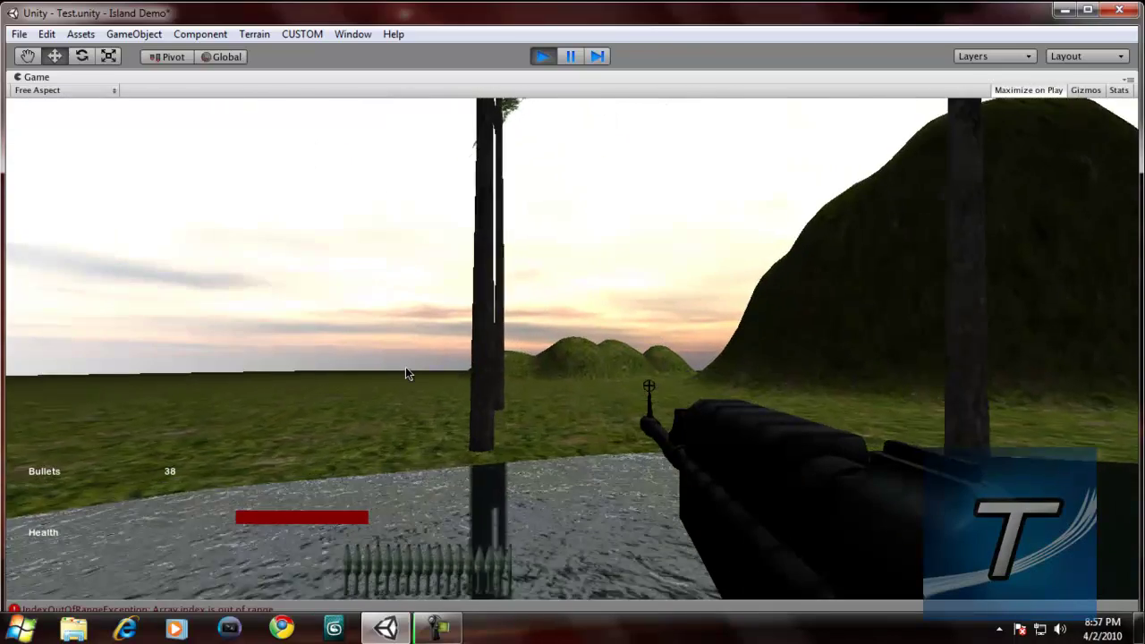
{"action": "key", "text": "w"}
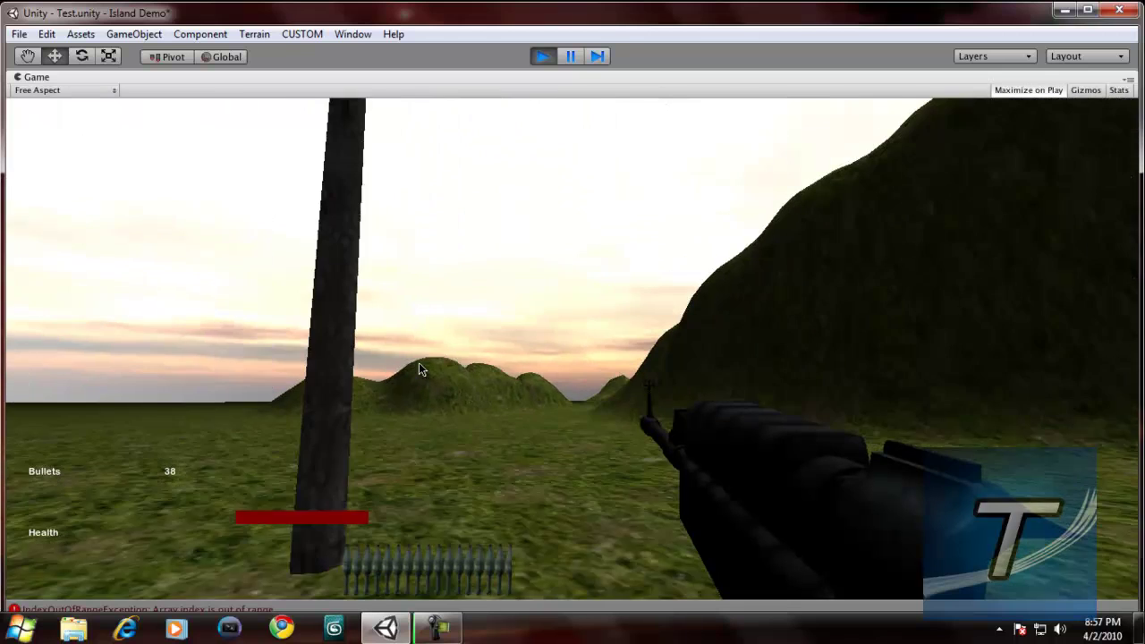
{"action": "key", "text": "w"}
{"action": "key", "text": "w"}
{"action": "key", "text": "w"}
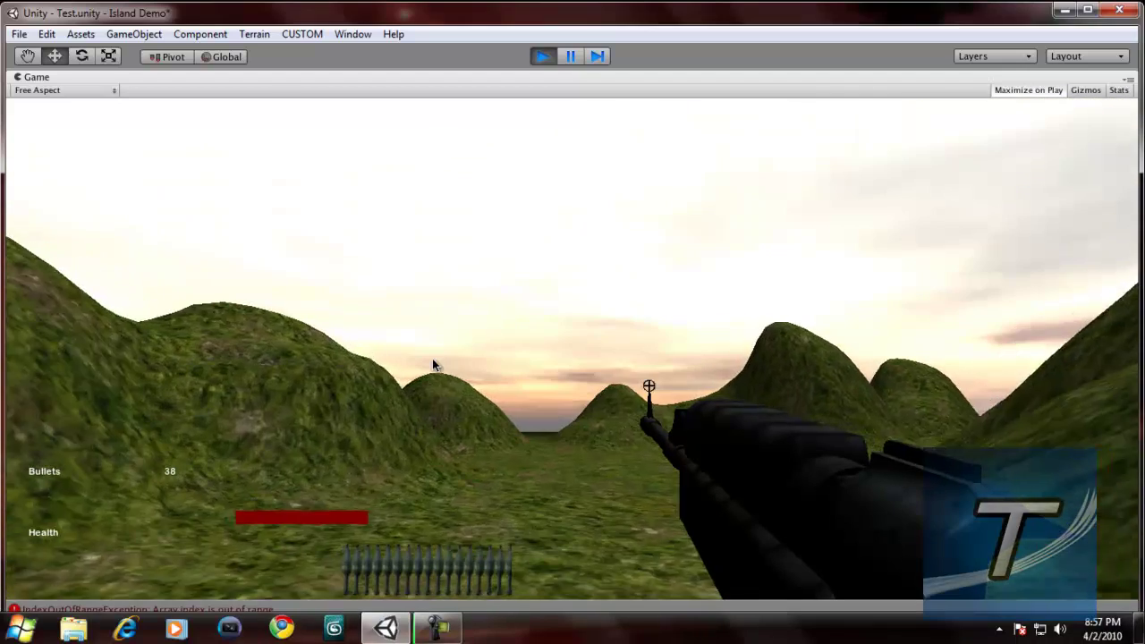
{"action": "key", "text": "w"}
{"action": "key", "text": "w"}
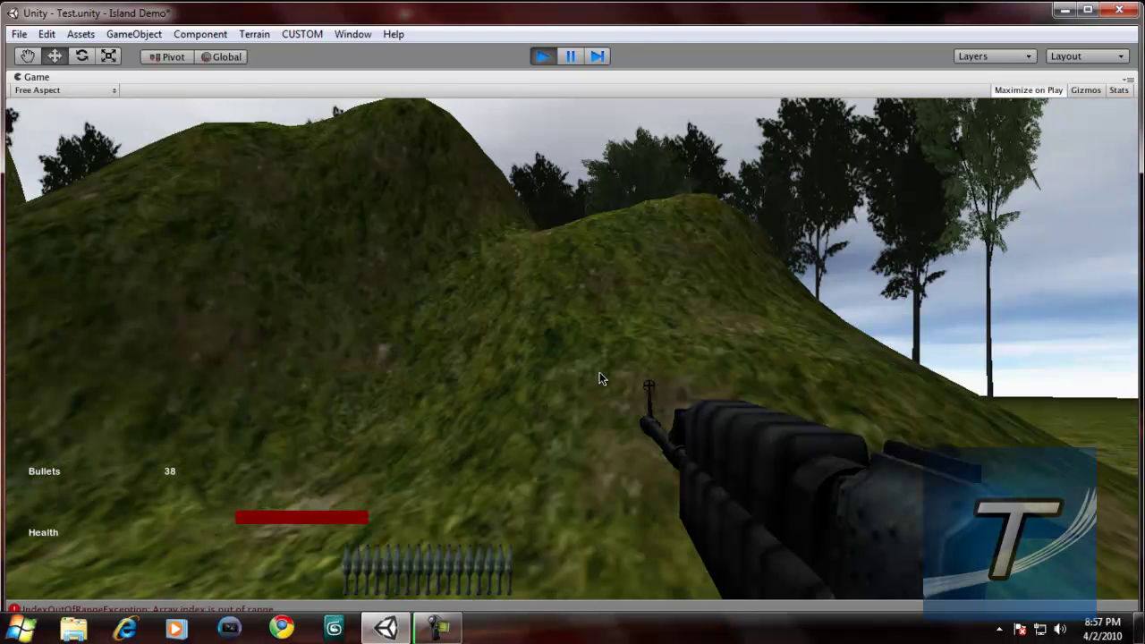
- Fire the machine gun repeatedly at the hillside to test the Bullets counter
{"action": "left_click_drag", "start_coordinate": [600, 377], "coordinate": [599, 378]}
{"action": "left_click", "coordinate": [600, 372]}
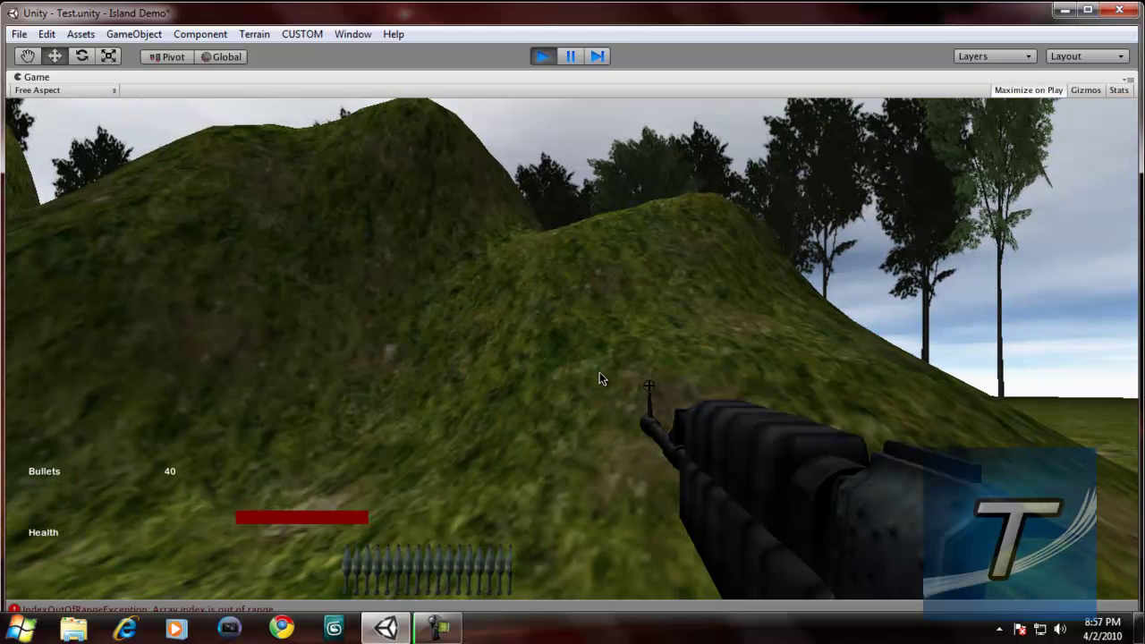
{"action": "left_click_drag", "start_coordinate": [600, 372], "coordinate": [599, 373]}
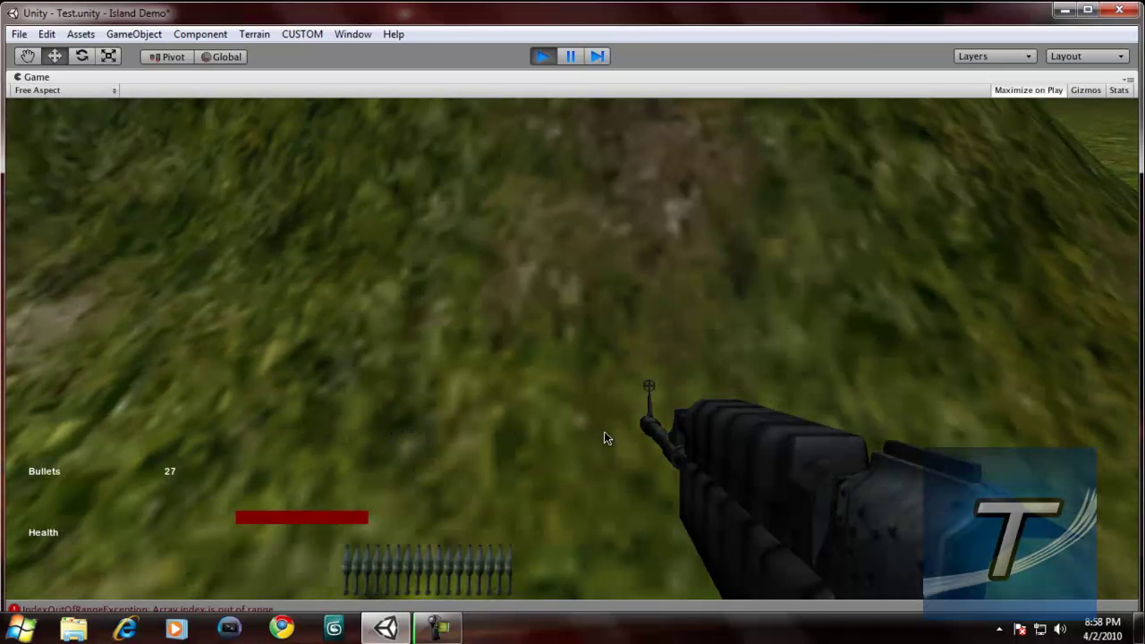
{"action": "left_click", "coordinate": [604, 432]}
{"action": "left_click", "coordinate": [604, 431]}
{"action": "left_click", "coordinate": [604, 432]}
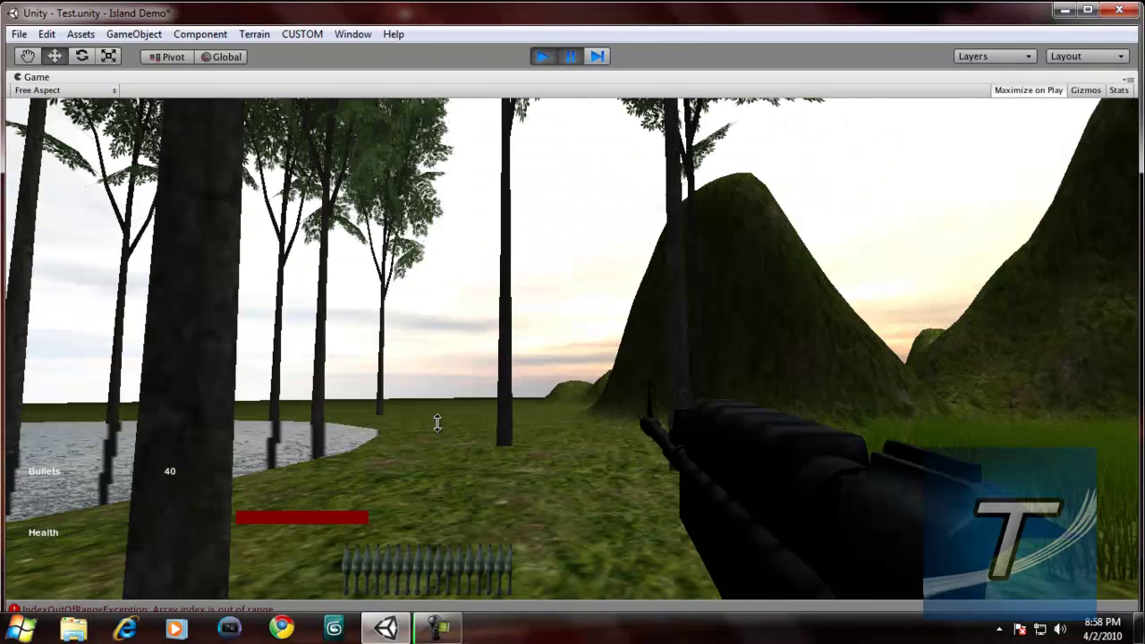
- Resume the paused game, fire a test shot and walk the player forward past the trees
{"action": "left_click", "coordinate": [569, 55]}
{"action": "left_click", "coordinate": [619, 365]}
{"action": "key", "text": "w"}
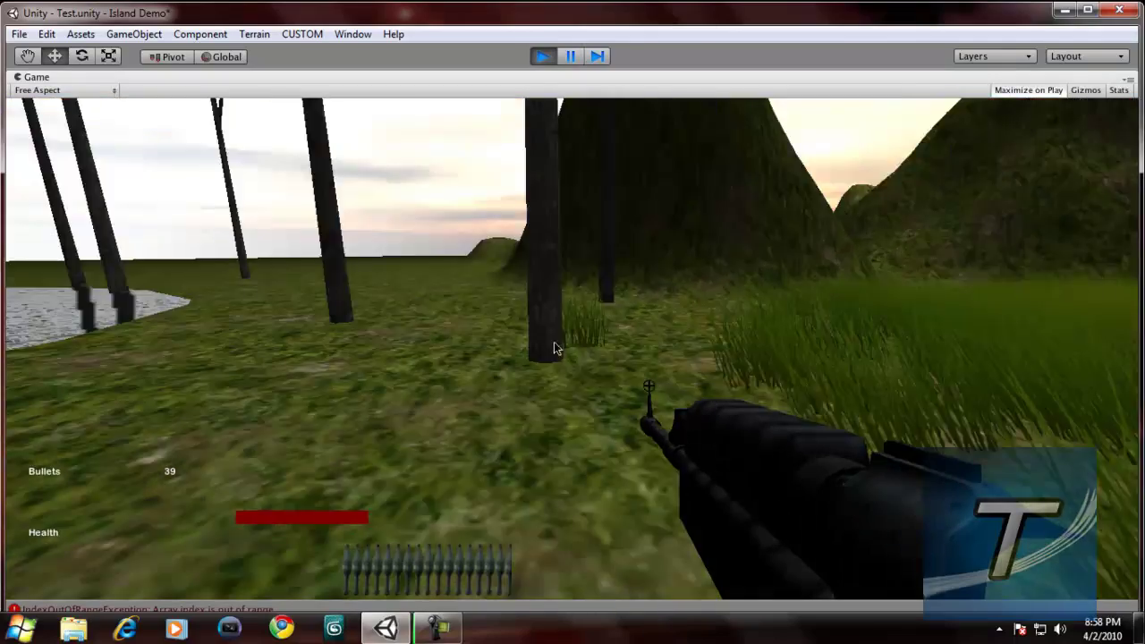
{"action": "key", "text": "w"}
{"action": "key", "text": "w"}
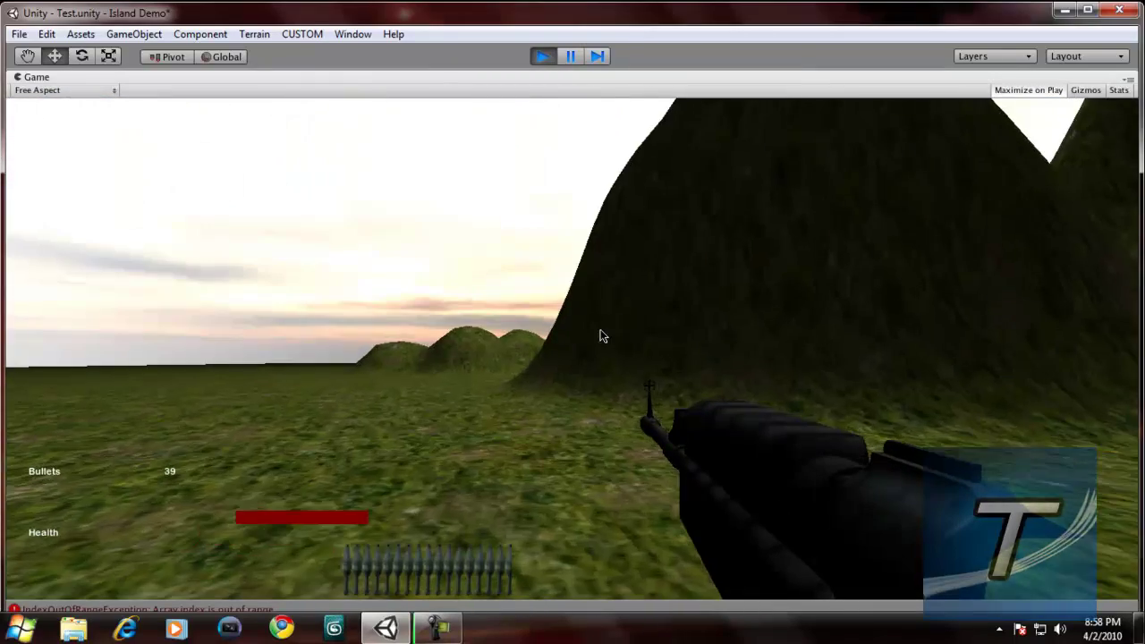
- Switch to the rocket launcher and fire two rockets to test the rocket display
{"action": "key", "text": "2"}
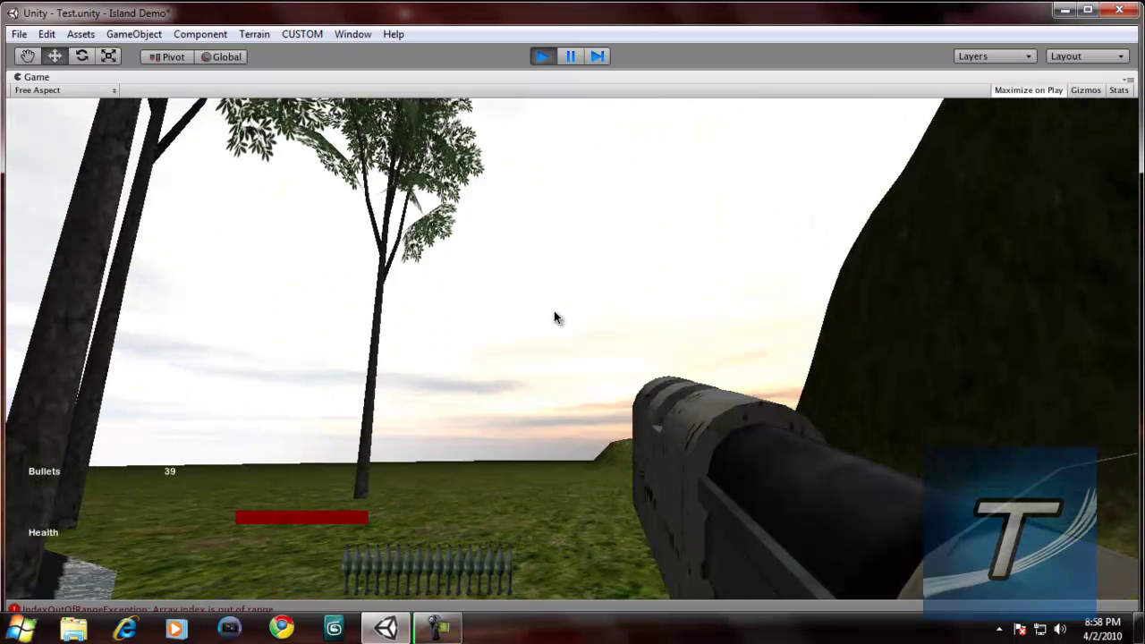
{"action": "left_click", "coordinate": [554, 311]}
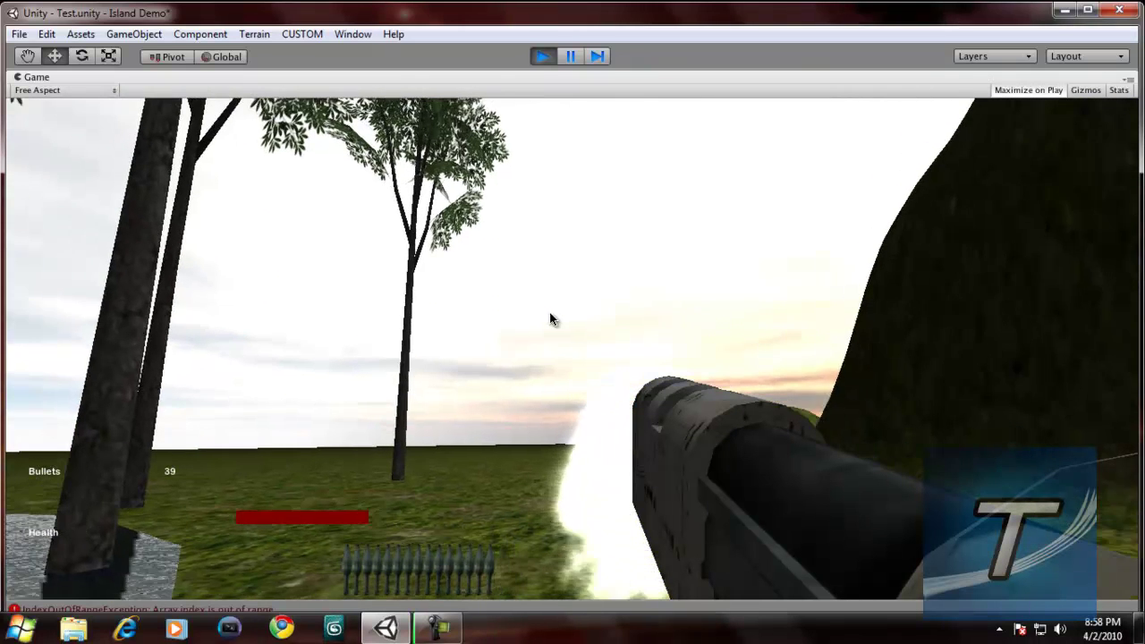
{"action": "left_click", "coordinate": [550, 319]}
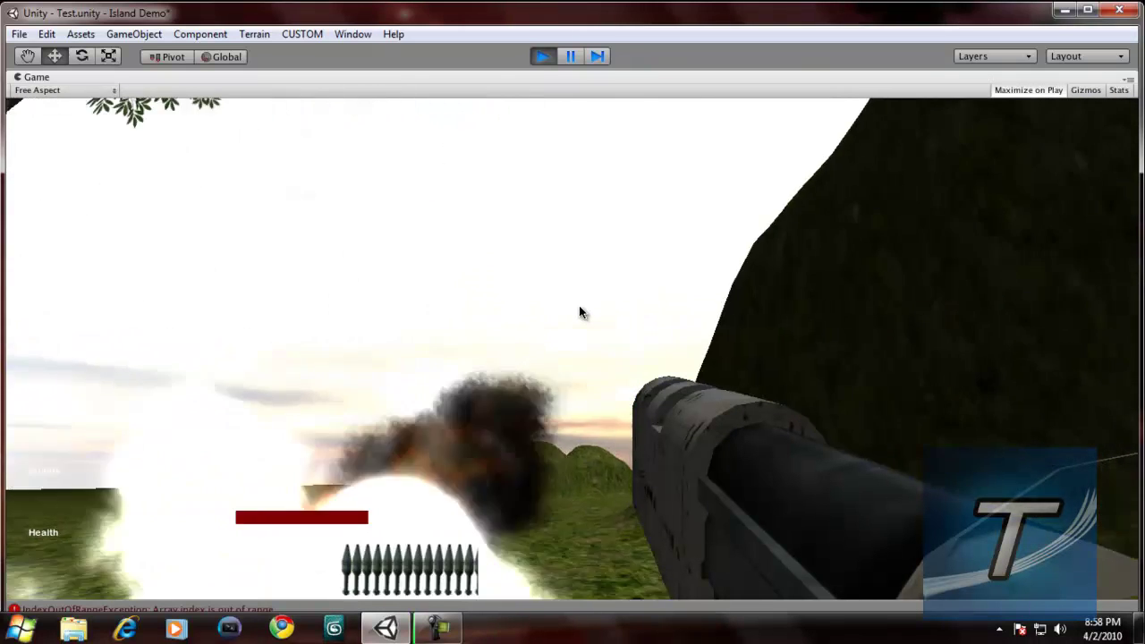
- Fire the rocket launcher repeatedly across the grassland until the rocket supply is used up to test the rocket display
{"action": "key", "text": "w"}
{"action": "left_click", "coordinate": [580, 306]}
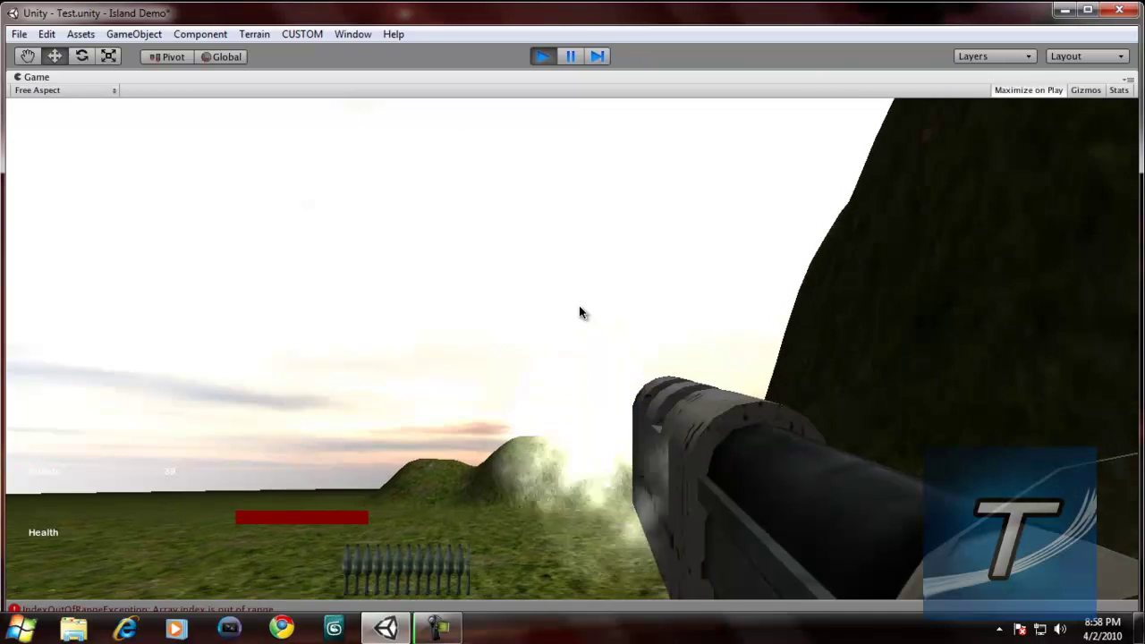
{"action": "left_click", "coordinate": [580, 306]}
{"action": "left_click", "coordinate": [580, 306]}
{"action": "left_click", "coordinate": [580, 306]}
{"action": "left_click", "coordinate": [580, 306]}
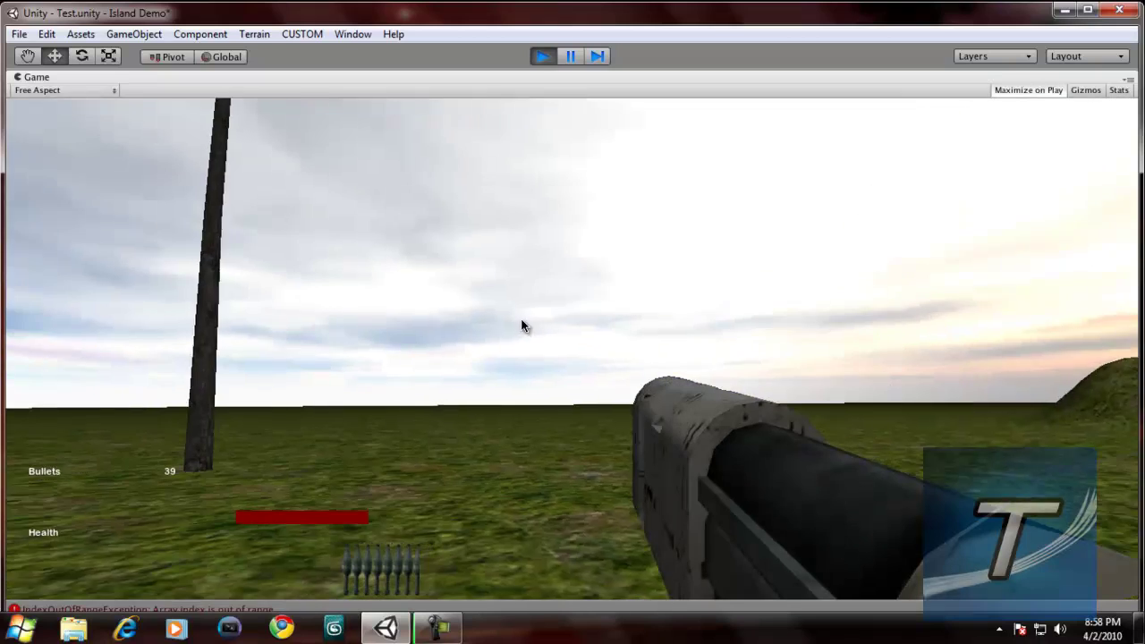
{"action": "left_click", "coordinate": [504, 321]}
{"action": "left_click", "coordinate": [490, 327]}
{"action": "left_click", "coordinate": [455, 329]}
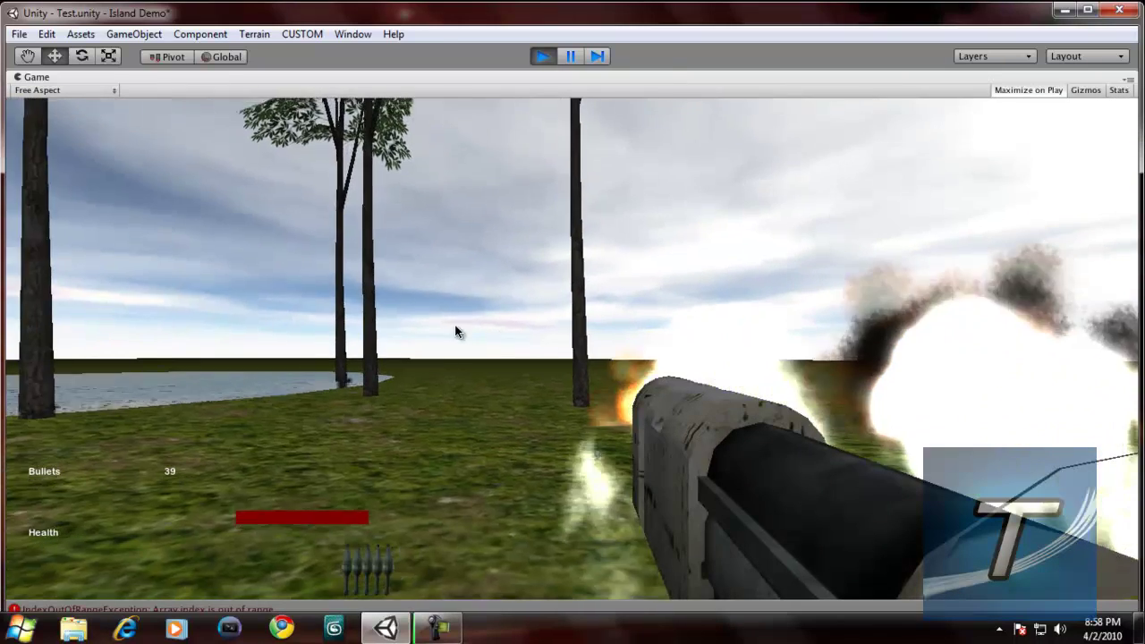
{"action": "left_click", "coordinate": [455, 331]}
{"action": "left_click", "coordinate": [491, 329]}
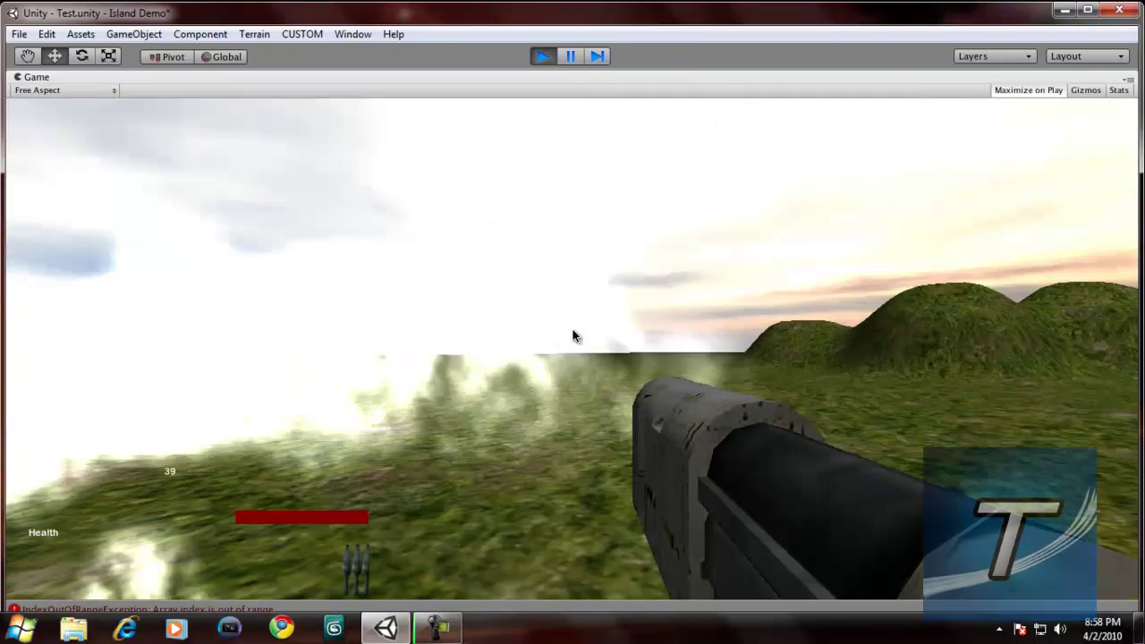
{"action": "left_click", "coordinate": [588, 336]}
{"action": "left_click", "coordinate": [586, 331]}
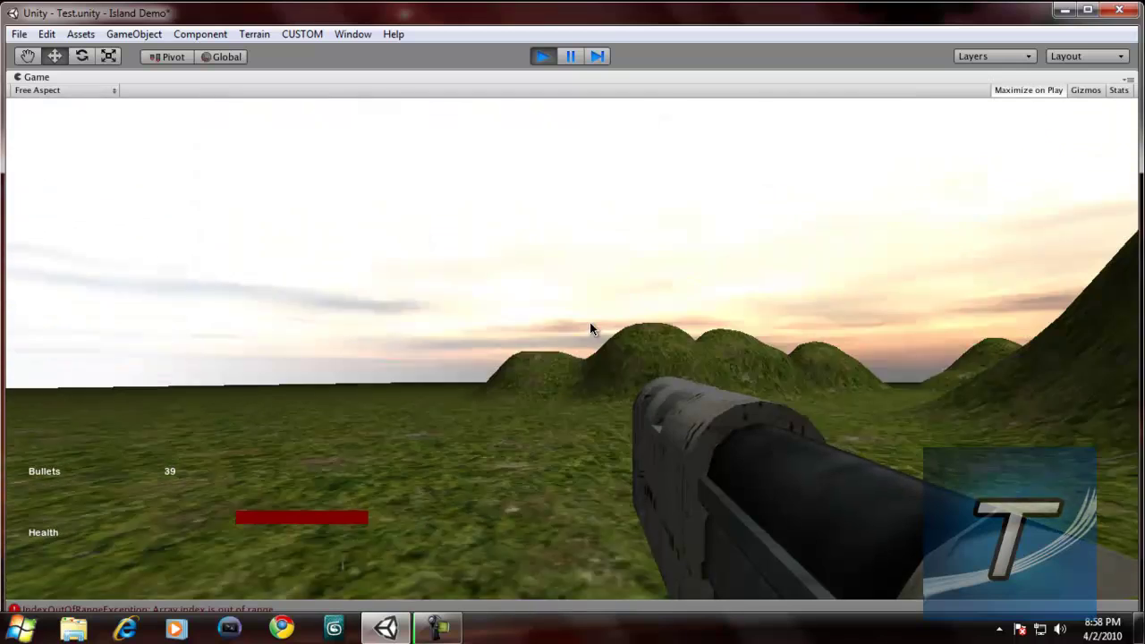
- Walk the player forward toward the grassy hills and exit play mode
{"action": "key", "text": "w"}
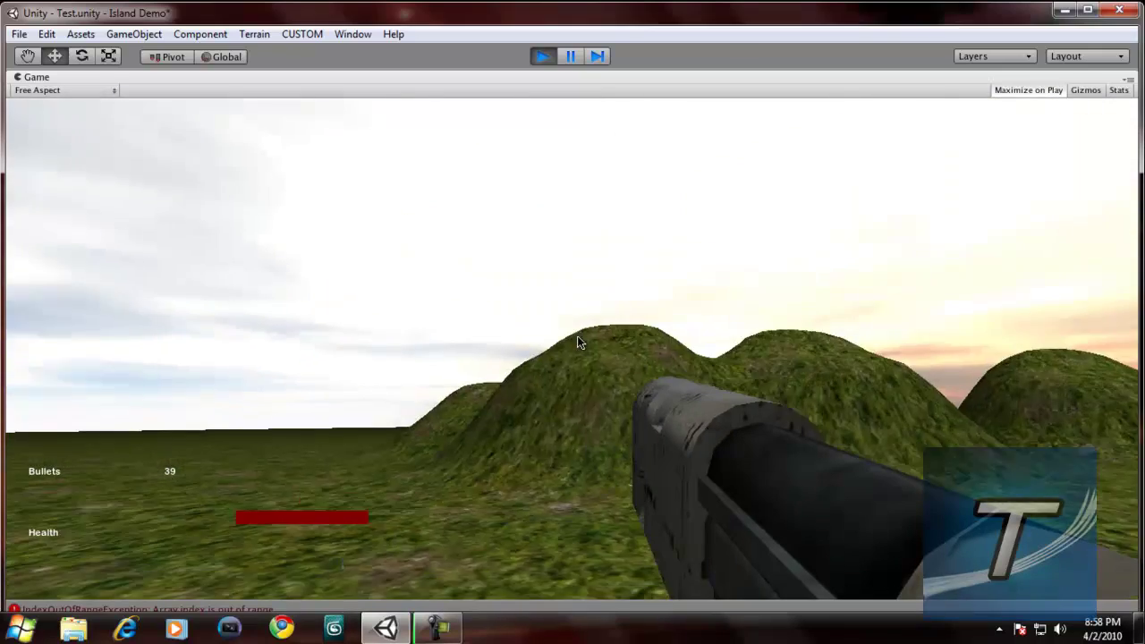
{"action": "key", "text": "w"}
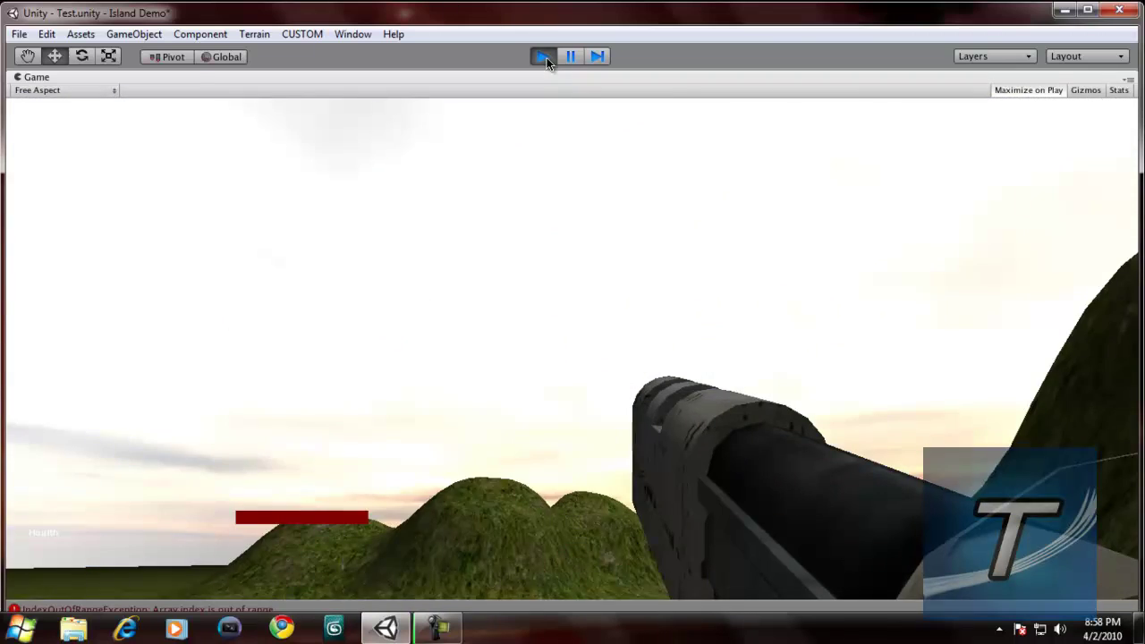
{"action": "left_click", "coordinate": [544, 57]}
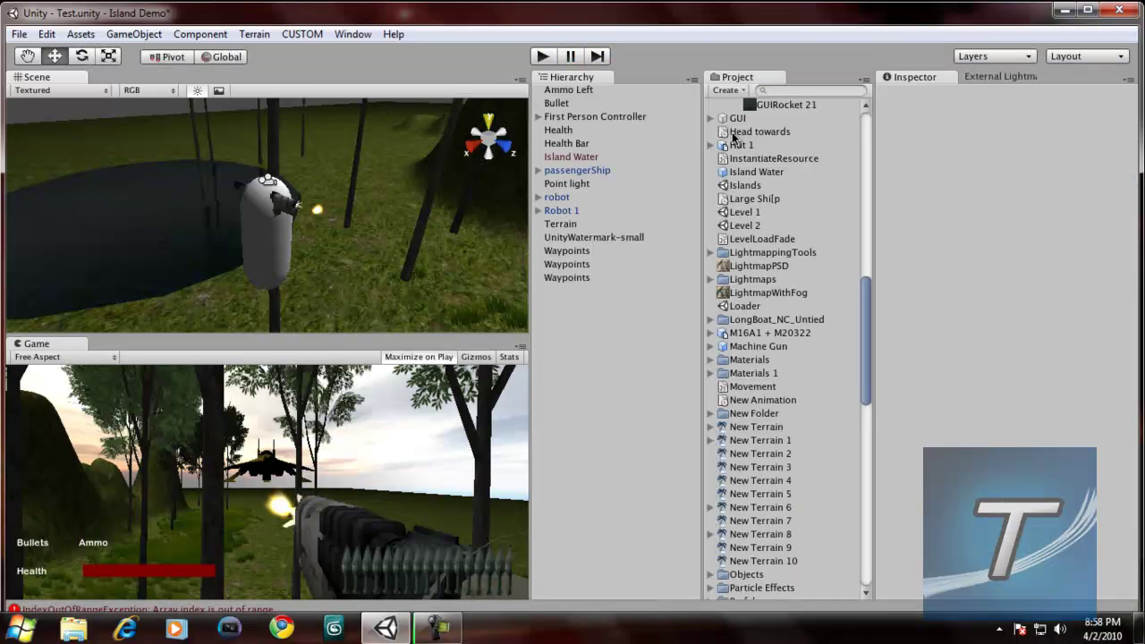
{"action": "mouse_move", "coordinate": [390, 7]}
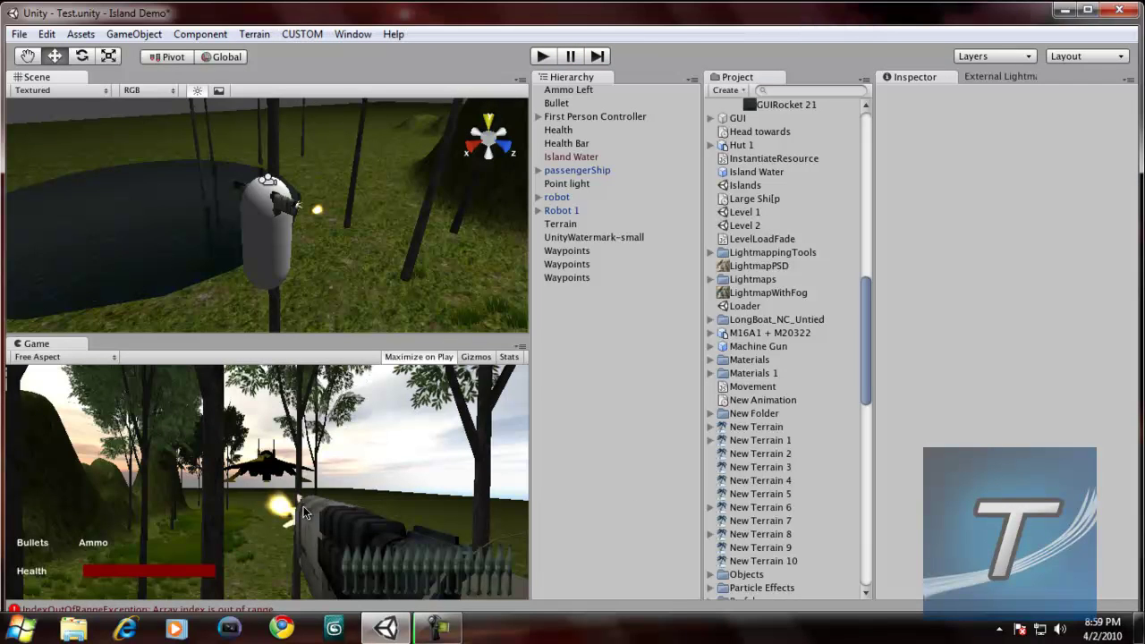